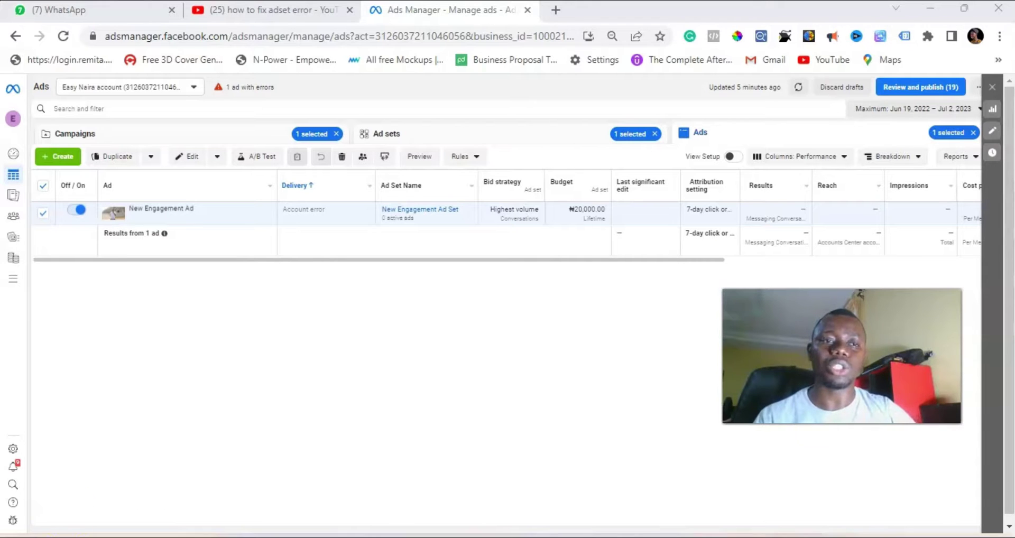
Switch to WhatsApp Web and copy the invite link of the BRANDO ENT group.
{"action": "left_click", "coordinate": [60, 12]}
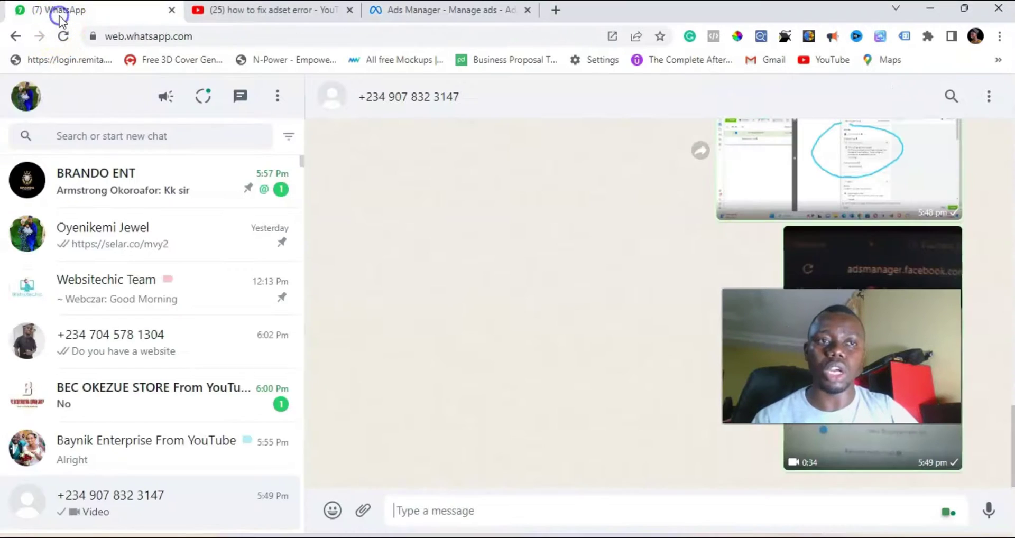
{"action": "left_click", "coordinate": [167, 184]}
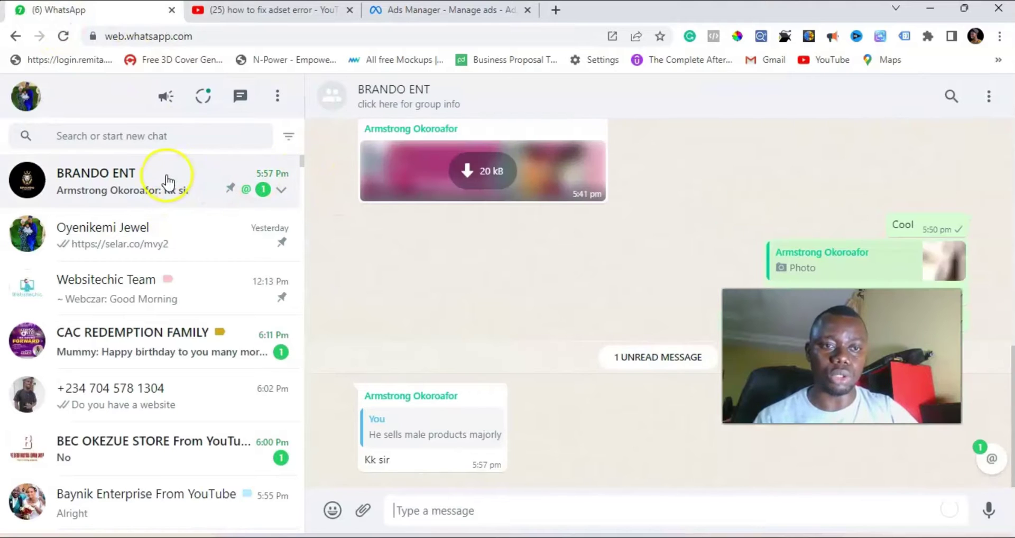
{"action": "left_click", "coordinate": [989, 97]}
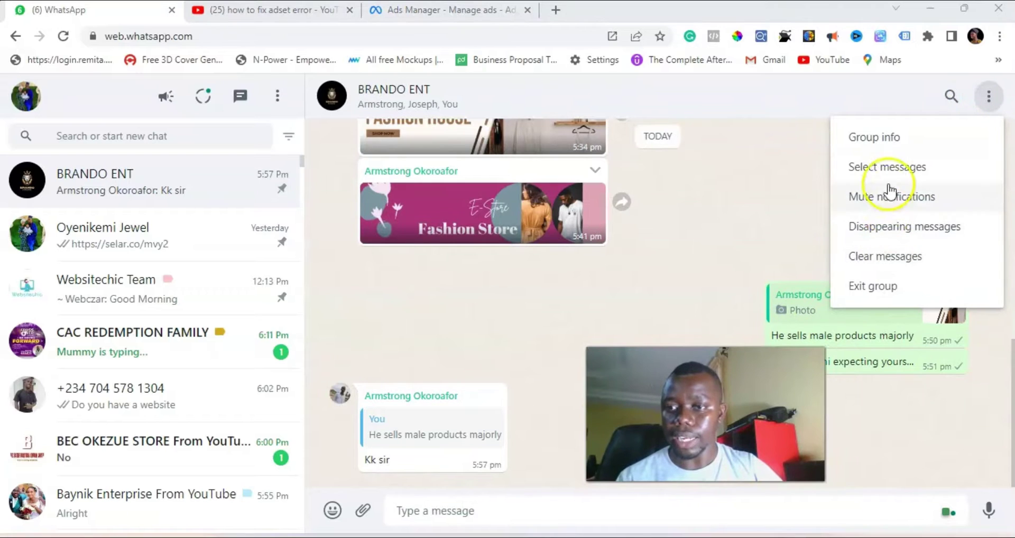
{"action": "left_click", "coordinate": [888, 139]}
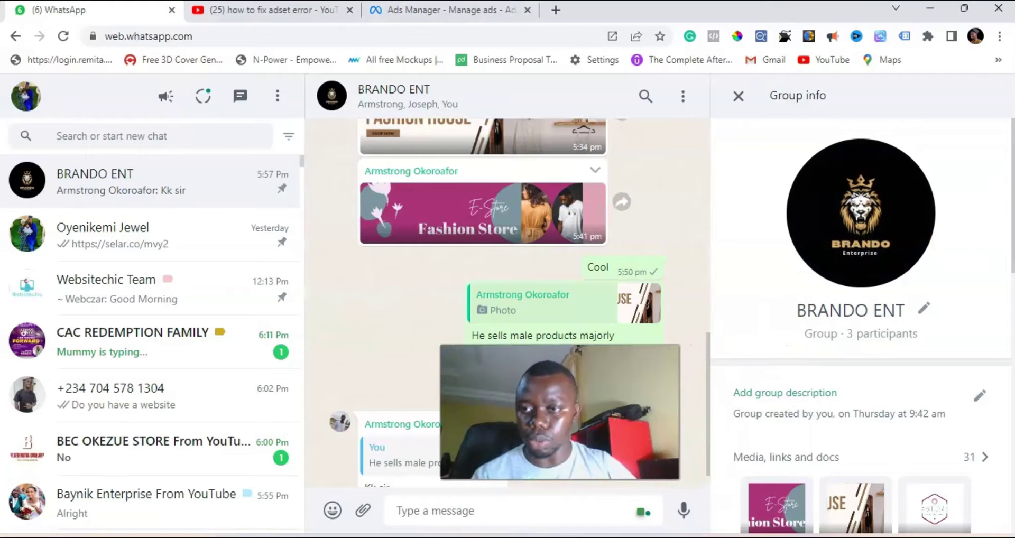
{"action": "scroll", "coordinate": [862, 318], "scroll_direction": "down", "scroll_amount": 10}
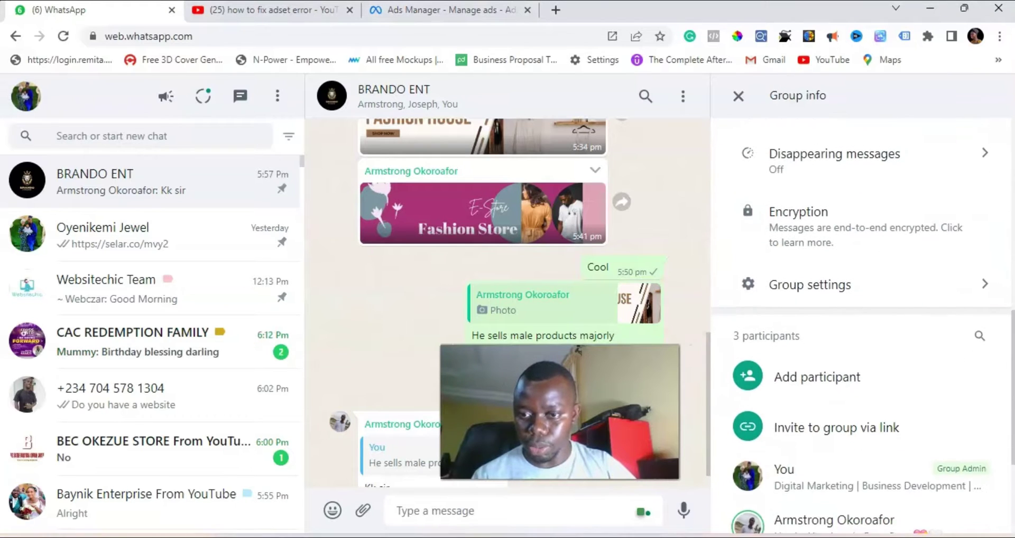
{"action": "scroll", "coordinate": [864, 414], "scroll_direction": "down", "scroll_amount": 2}
{"action": "left_click", "coordinate": [828, 337]}
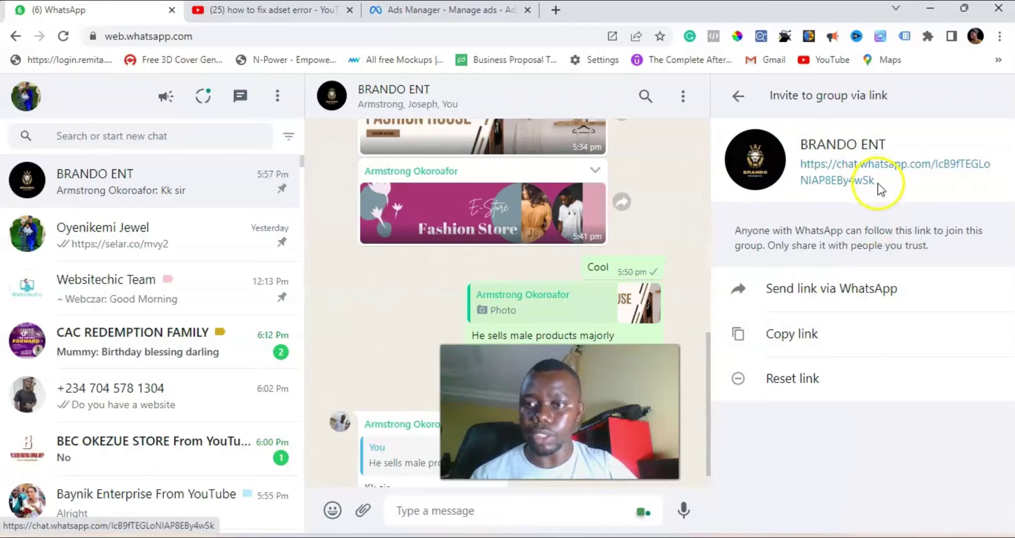
{"action": "left_click", "coordinate": [794, 335]}
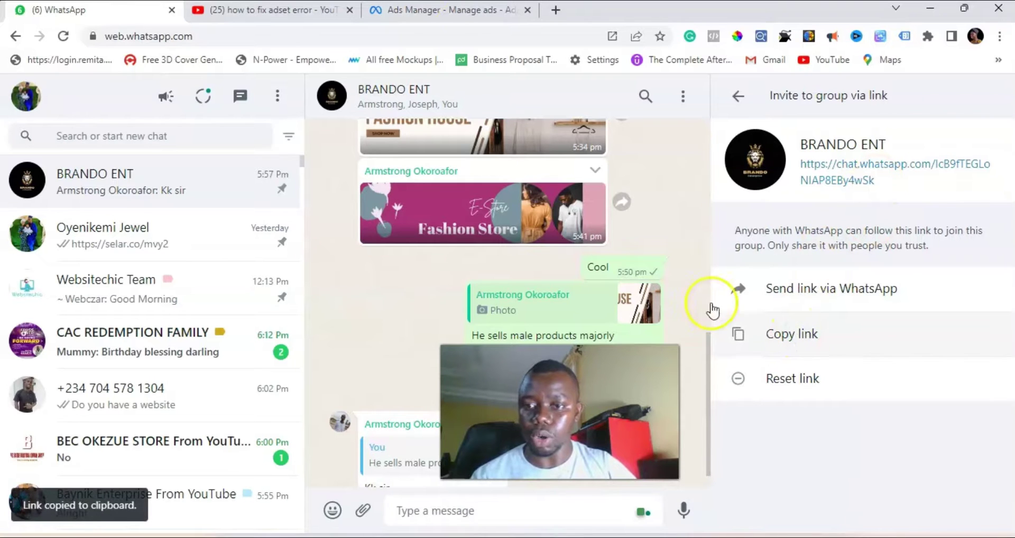
Switch to Ads Manager and create a new campaign with the Traffic objective.
{"action": "left_click", "coordinate": [441, 11]}
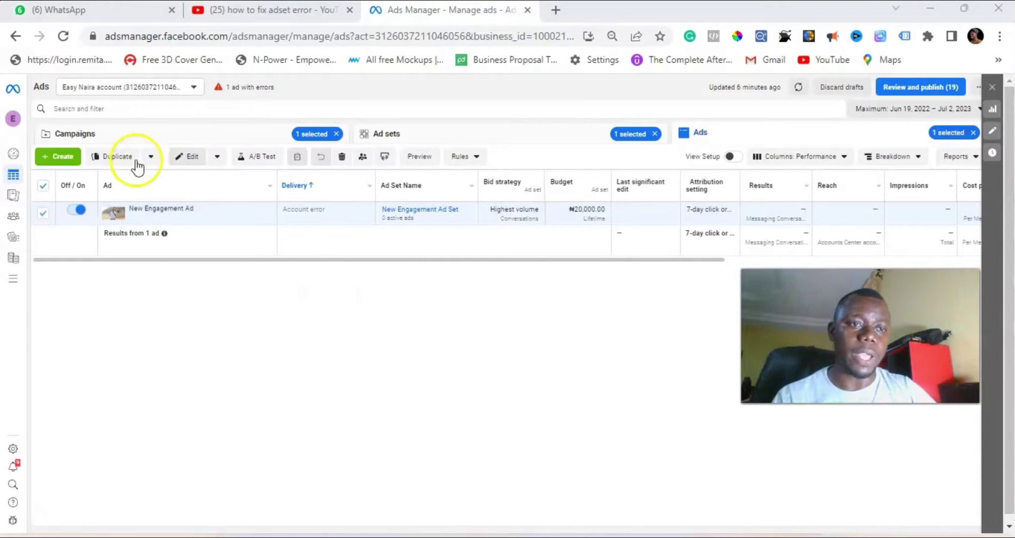
{"action": "left_click", "coordinate": [130, 135]}
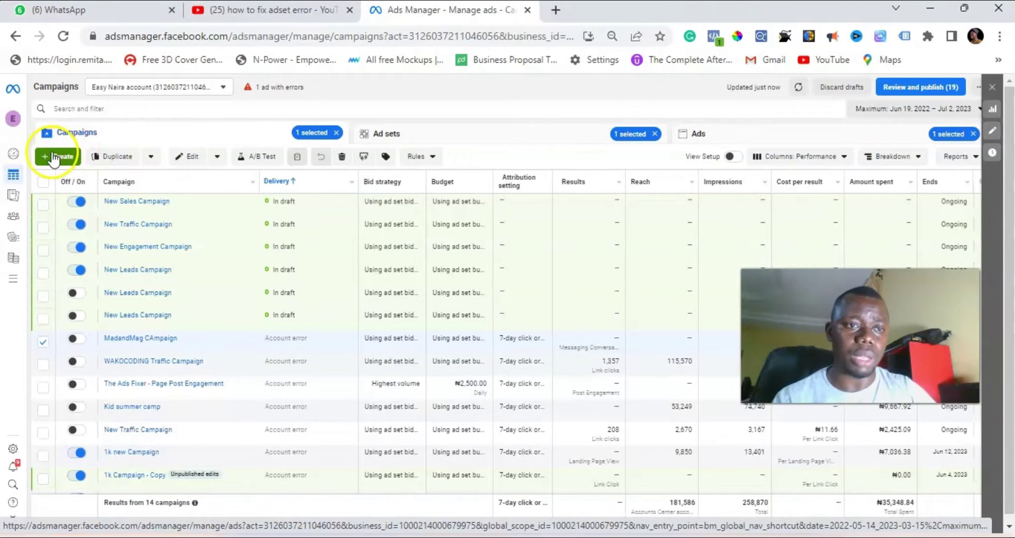
{"action": "left_click", "coordinate": [53, 156]}
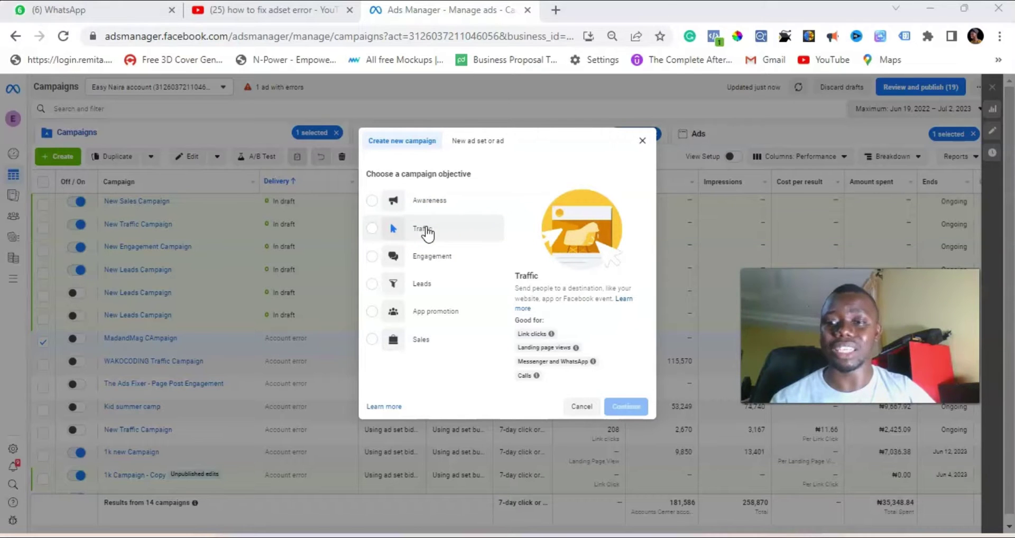
{"action": "left_click", "coordinate": [426, 229]}
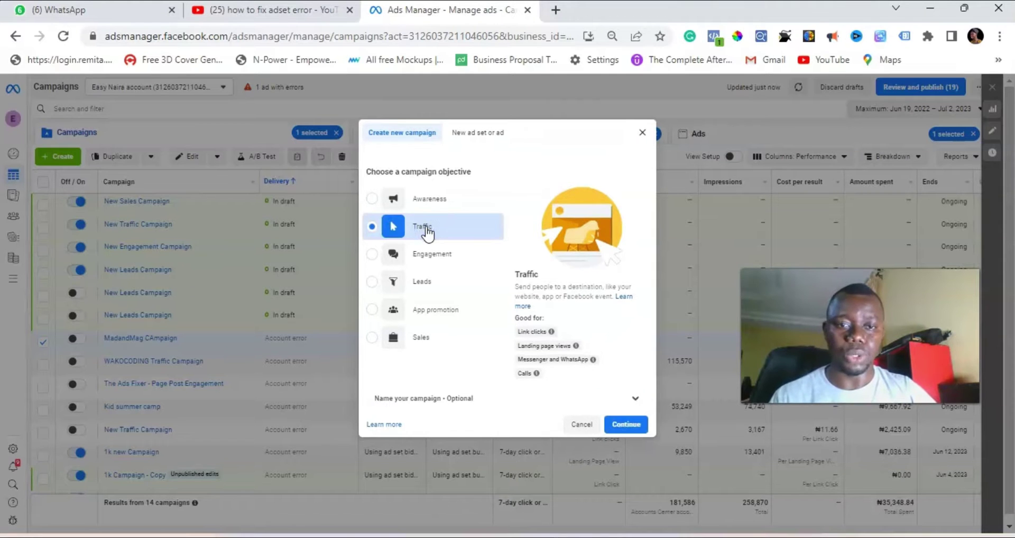
{"action": "left_click", "coordinate": [624, 421]}
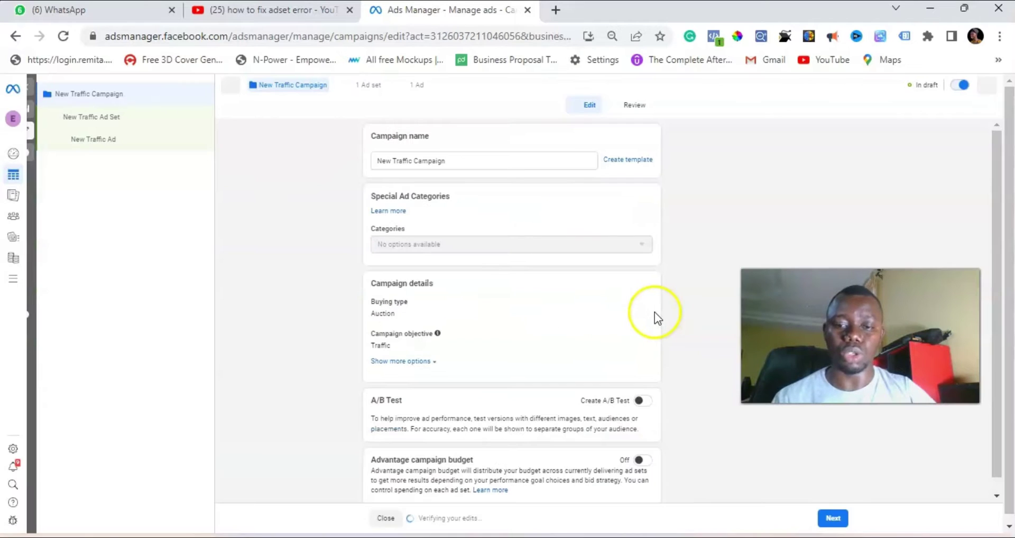
Rename the new traffic campaign as WHATSAPP GROUP.
{"action": "left_click_drag", "start_coordinate": [458, 160], "coordinate": [379, 173]}
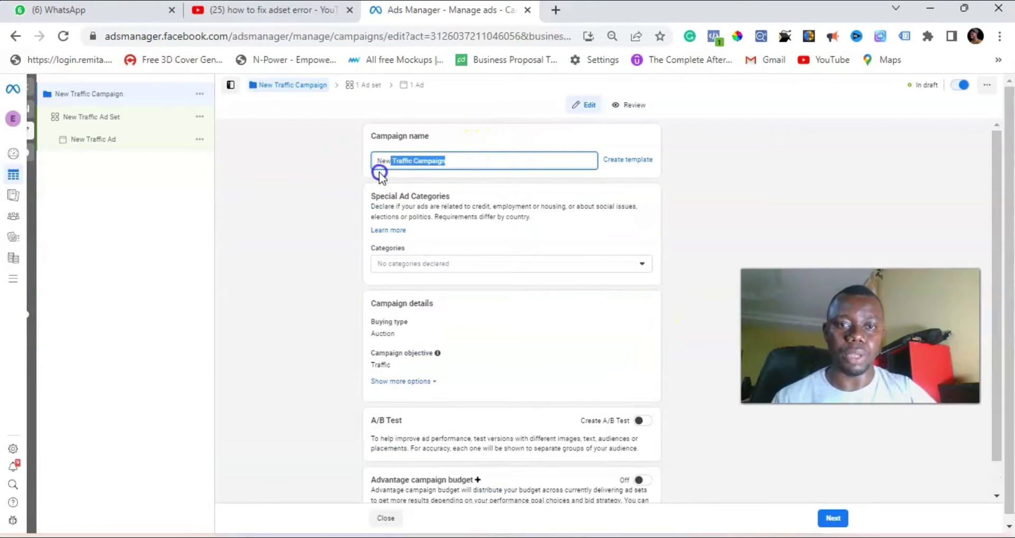
{"action": "type", "text": "WHAT"}
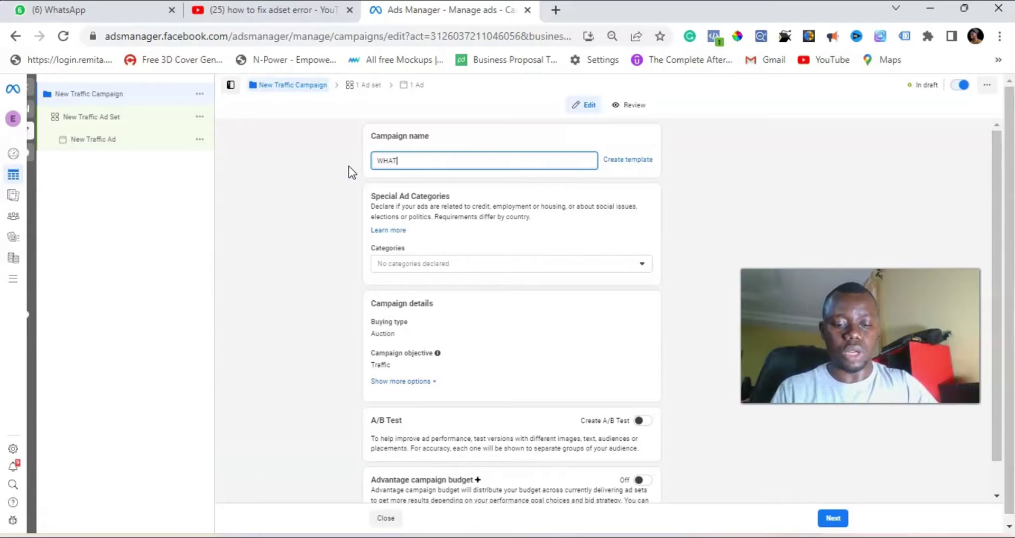
{"action": "type", "text": "SAPP GROUP"}
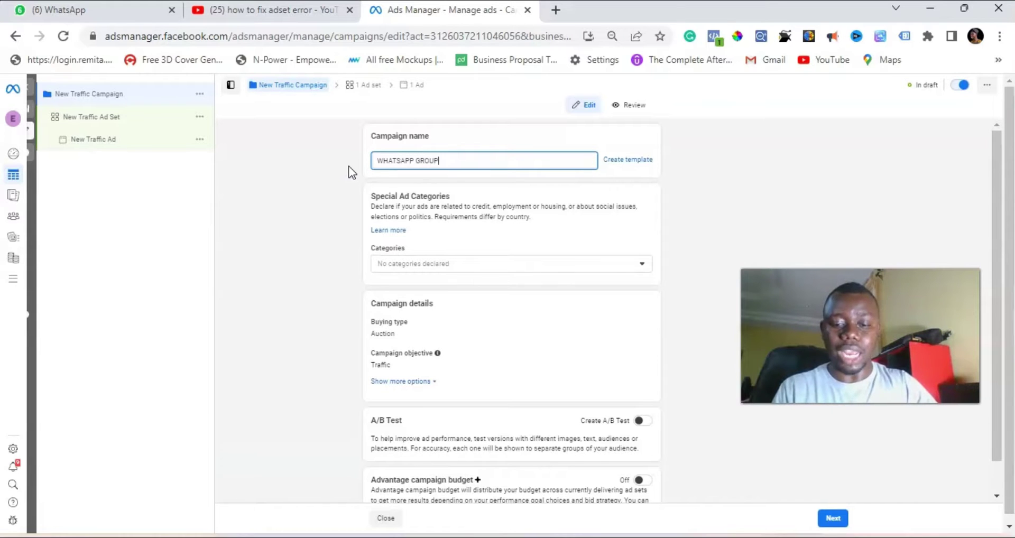
{"action": "left_click", "coordinate": [315, 167]}
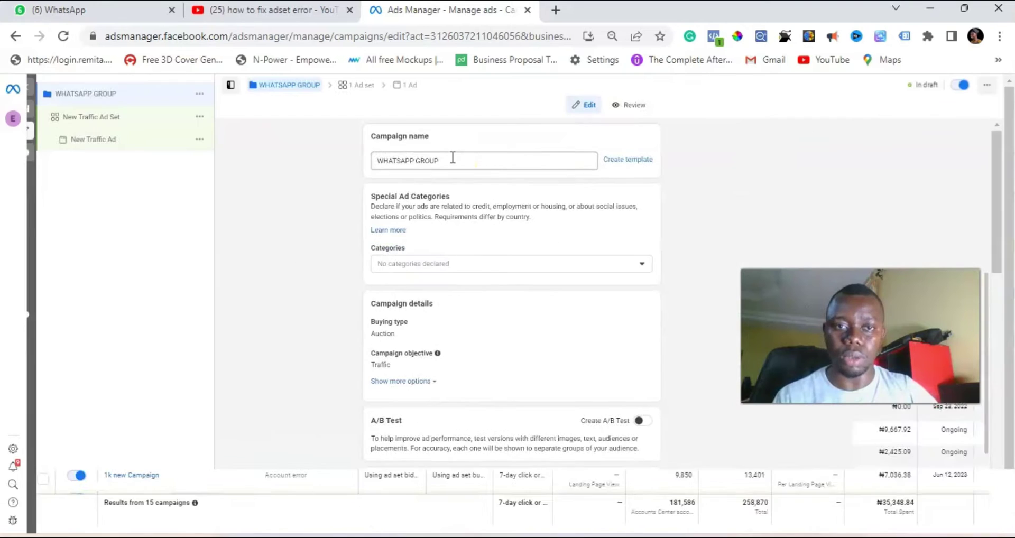
{"action": "left_click_drag", "start_coordinate": [997, 154], "coordinate": [1001, 292]}
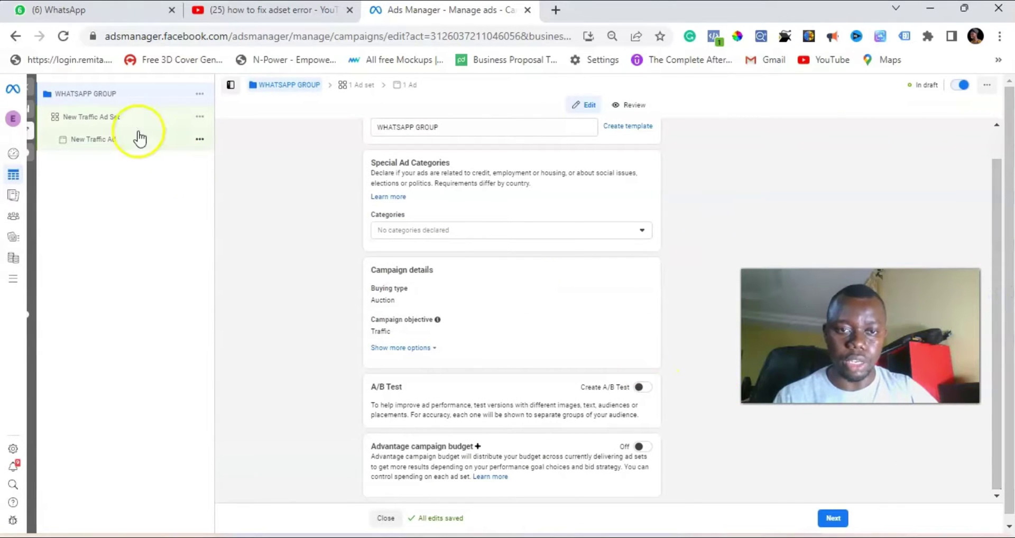
Open the new traffic ad set and set its conversion location to Website.
{"action": "left_click", "coordinate": [111, 121]}
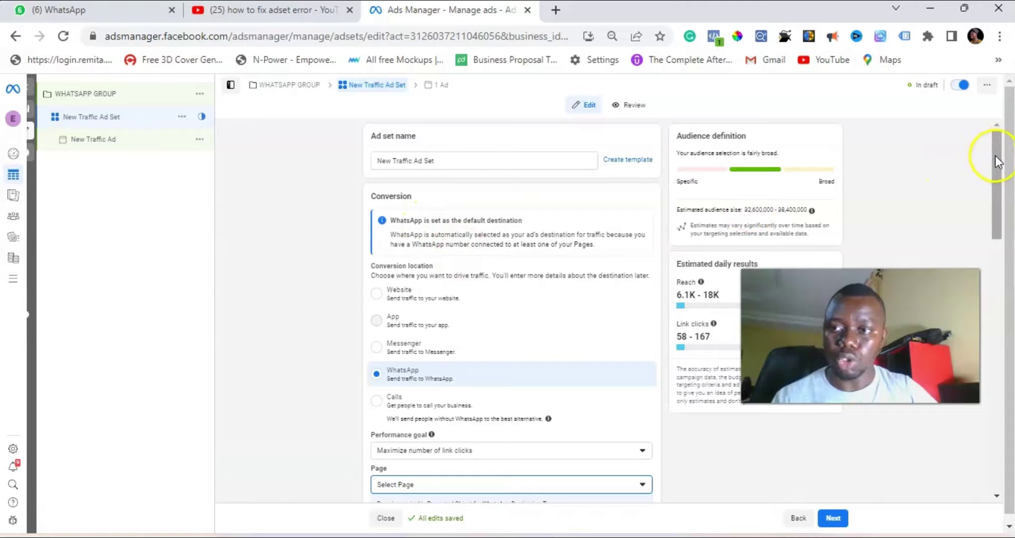
{"action": "scroll", "coordinate": [997, 158], "scroll_direction": "down", "scroll_amount": 2}
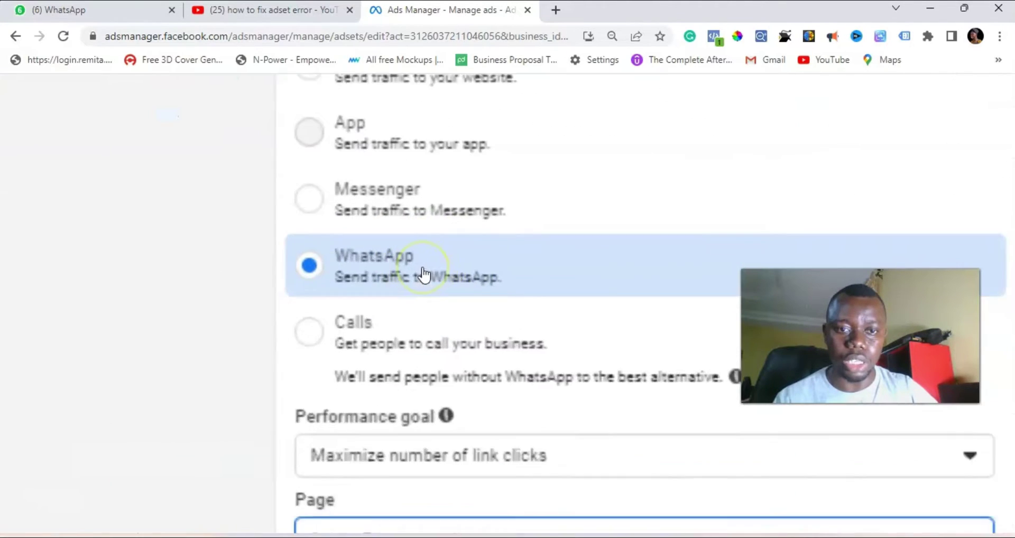
{"action": "scroll", "coordinate": [422, 275], "scroll_direction": "up", "scroll_amount": 3}
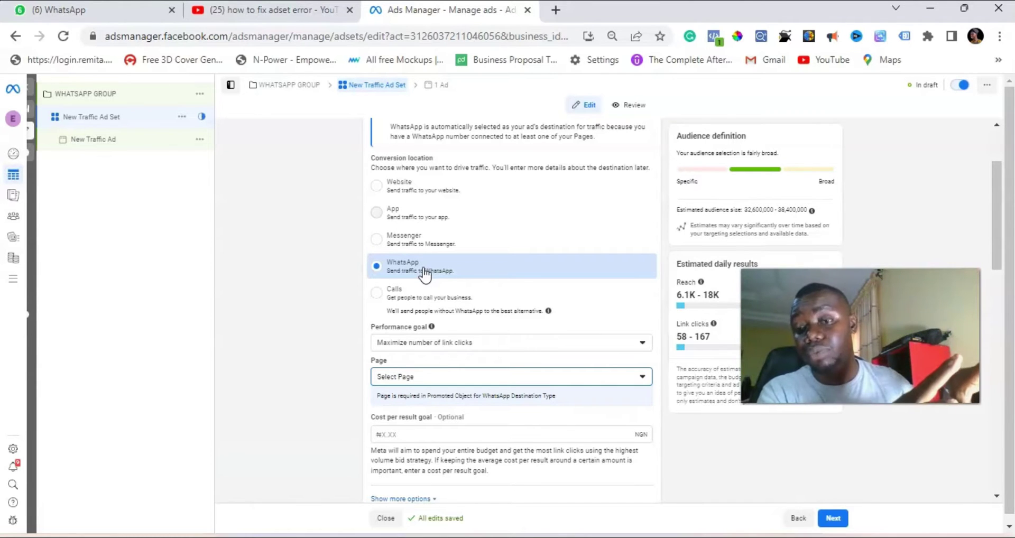
{"action": "left_click", "coordinate": [421, 274]}
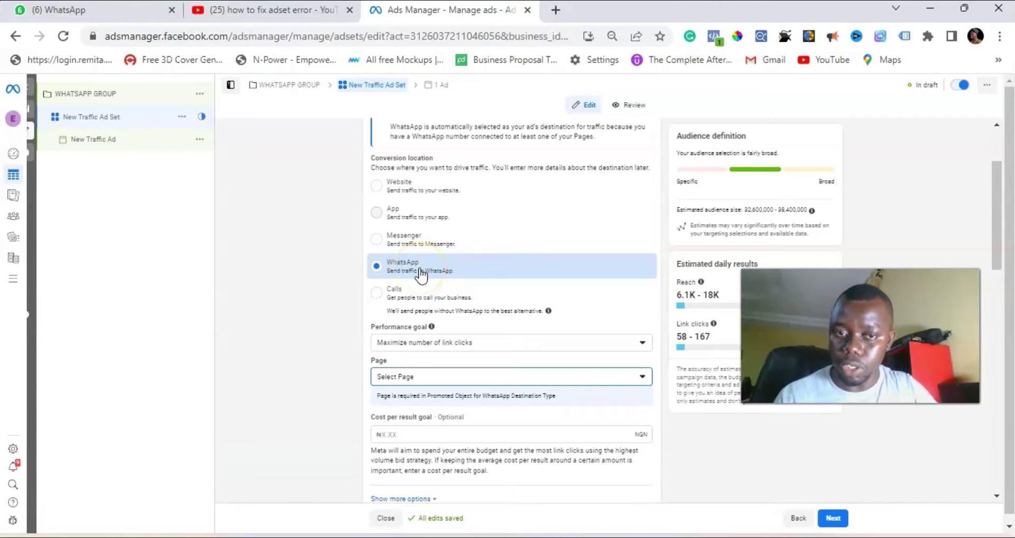
{"action": "left_click", "coordinate": [405, 186]}
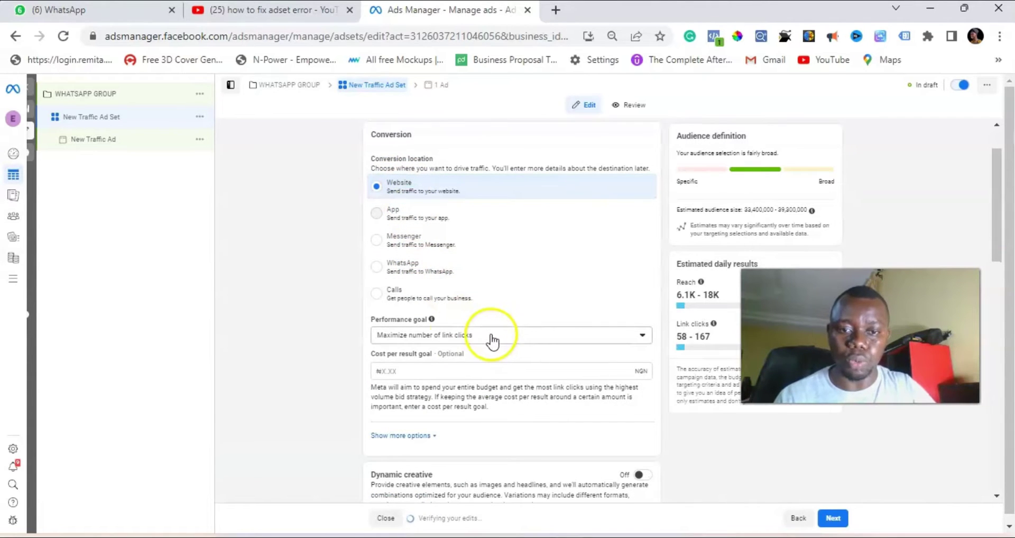
Set the ad set's performance goal to Maximize number of landing page views.
{"action": "scroll", "coordinate": [424, 341], "scroll_direction": "up", "scroll_amount": 3}
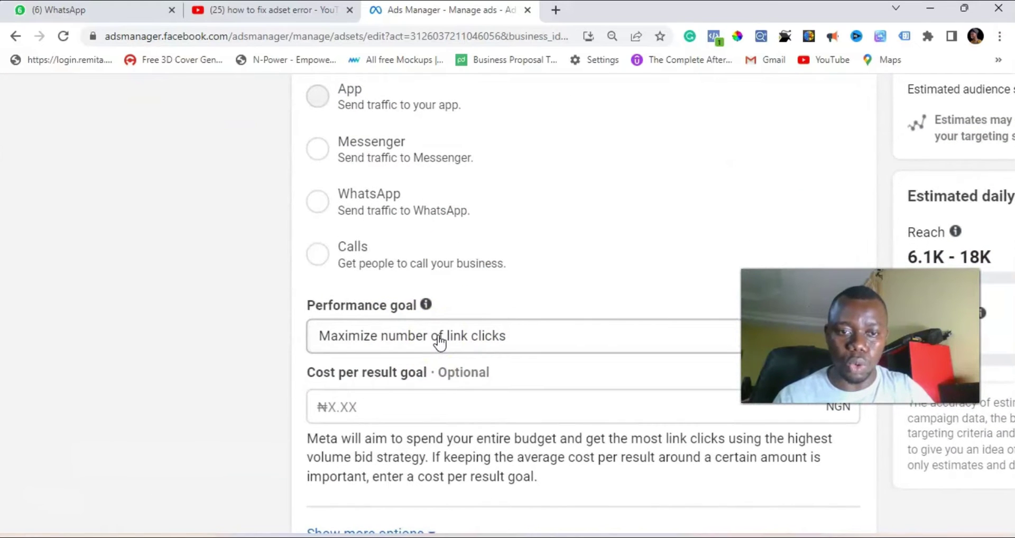
{"action": "left_click", "coordinate": [437, 341]}
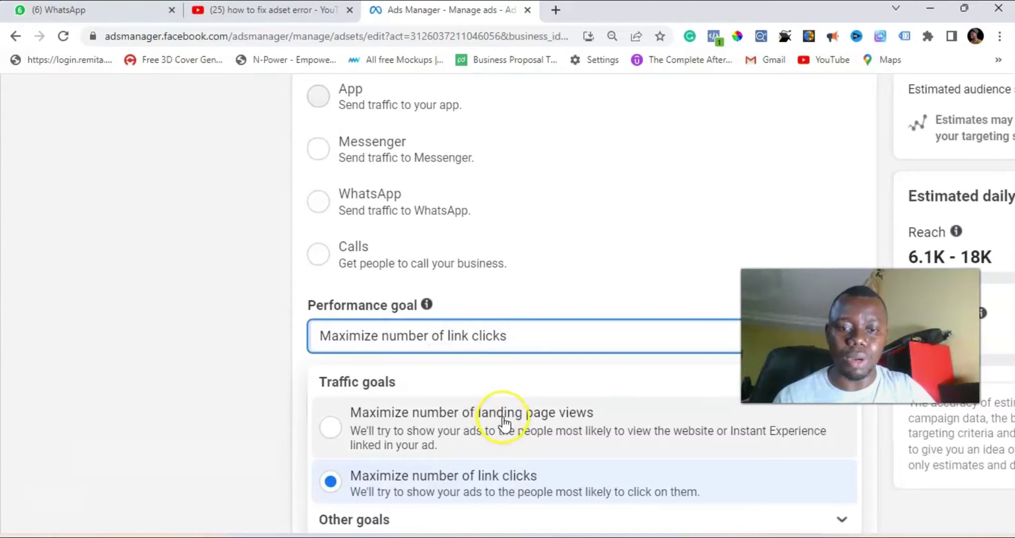
{"action": "left_click", "coordinate": [484, 479]}
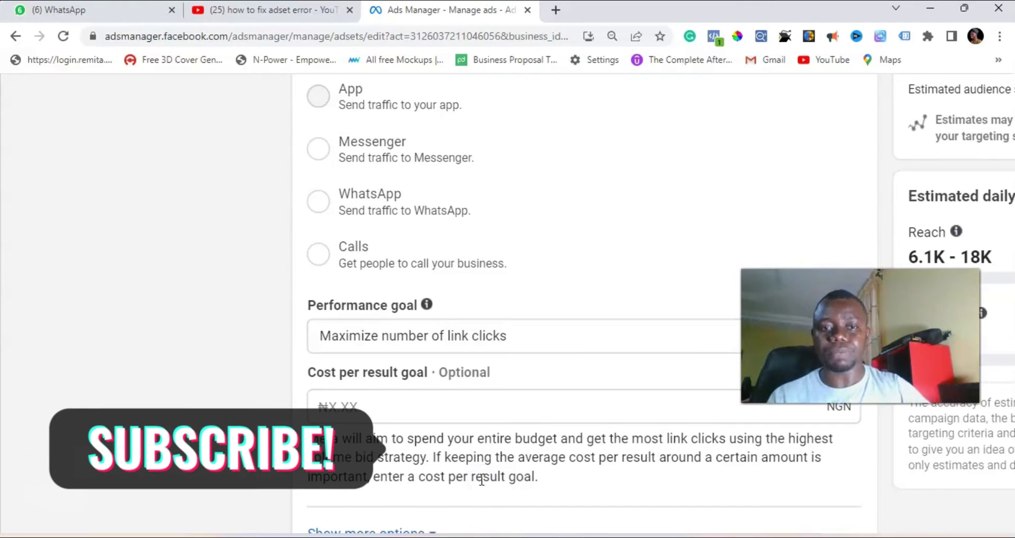
{"action": "left_click", "coordinate": [519, 338]}
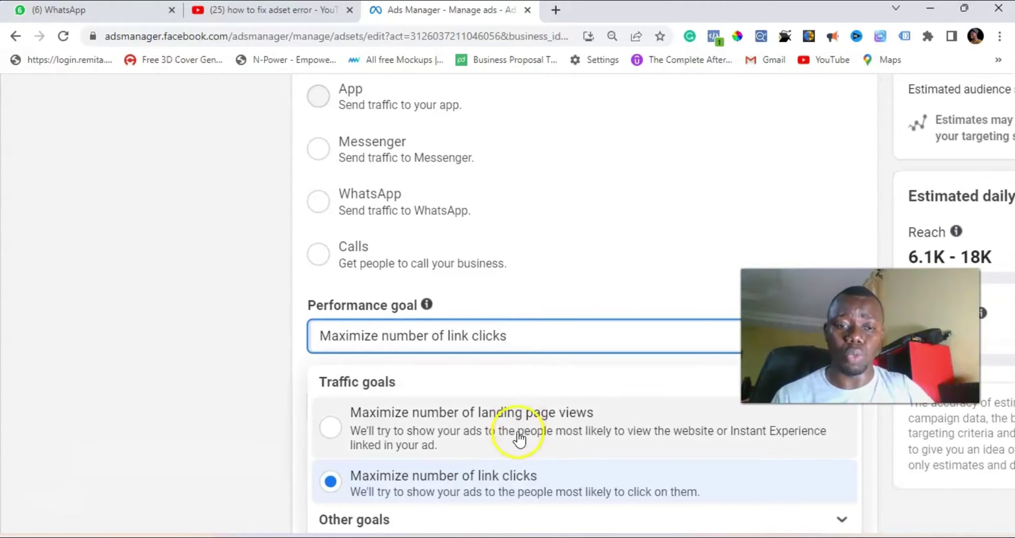
{"action": "left_click", "coordinate": [520, 430]}
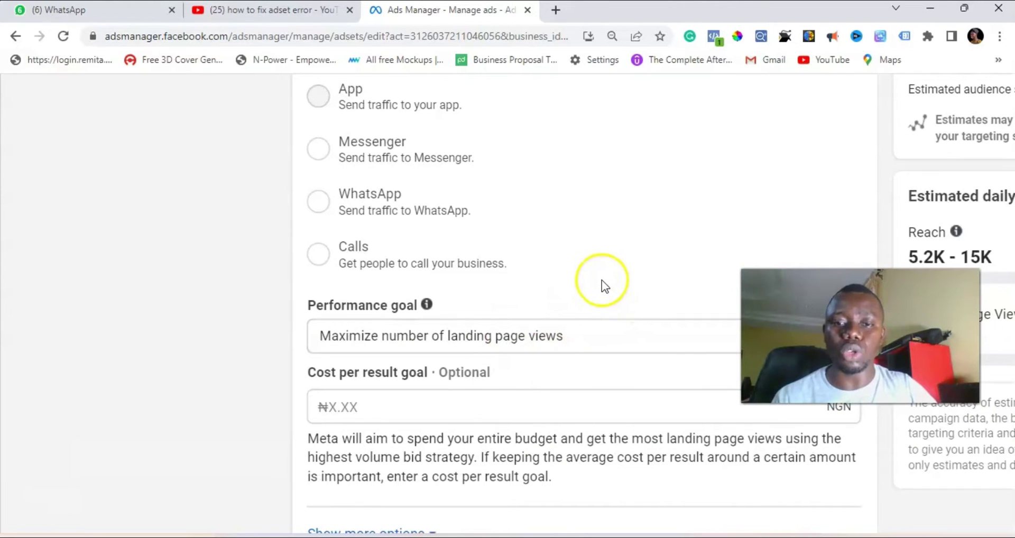
{"action": "key", "text": "ctrl+minus"}
{"action": "key", "text": "ctrl+minus"}
{"action": "key", "text": "ctrl+minus"}
{"action": "key", "text": "ctrl+minus"}
{"action": "key", "text": "ctrl+minus"}
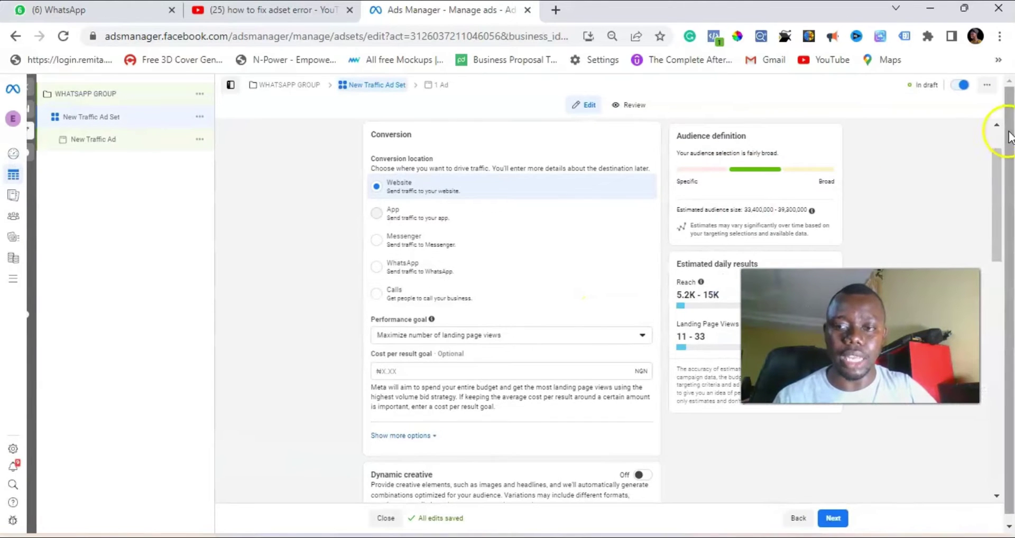
Check the ad set's budget type options, keeping Daily Budget, and look through its audience and placement settings.
{"action": "left_click_drag", "start_coordinate": [999, 186], "coordinate": [1005, 267]}
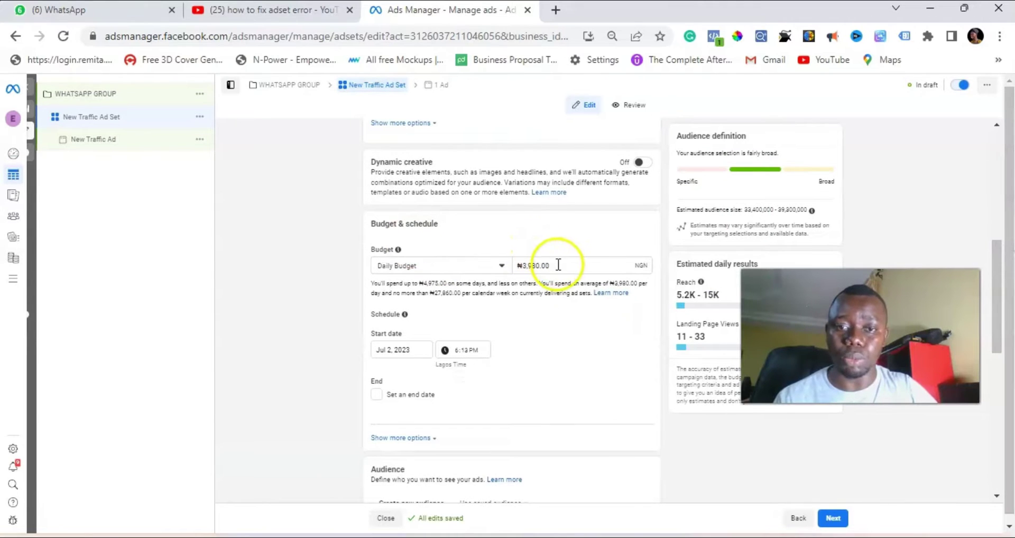
{"action": "left_click", "coordinate": [439, 263]}
{"action": "left_click", "coordinate": [442, 310]}
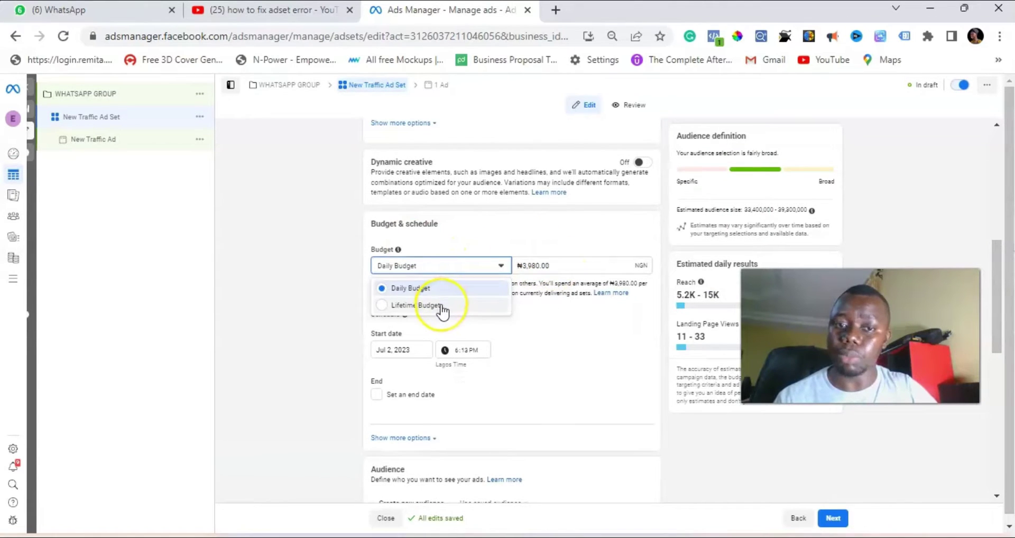
{"action": "left_click", "coordinate": [364, 333]}
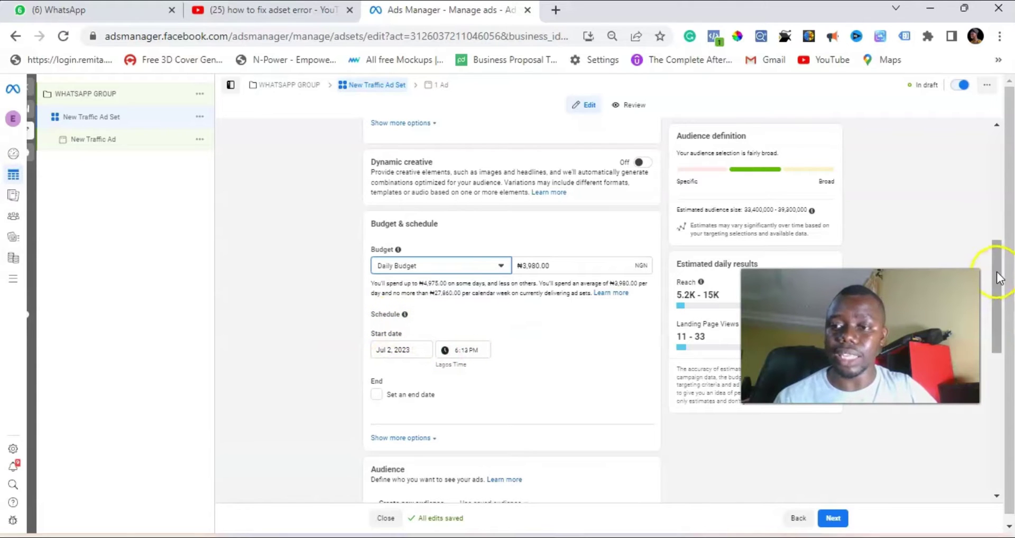
{"action": "left_click_drag", "start_coordinate": [999, 276], "coordinate": [1011, 410]}
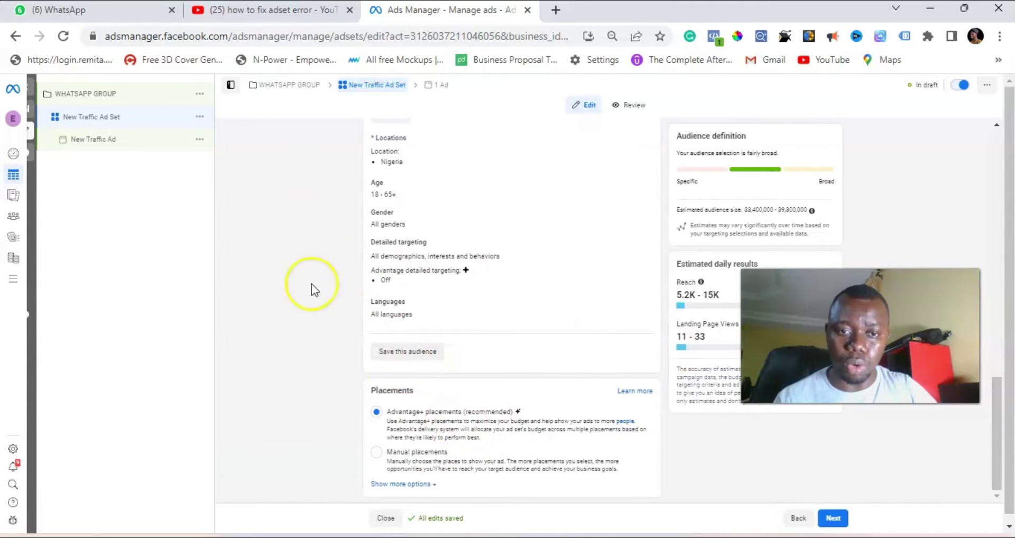
Open the new traffic ad and expand the Personal pages among its Facebook Page choices.
{"action": "left_click", "coordinate": [81, 140]}
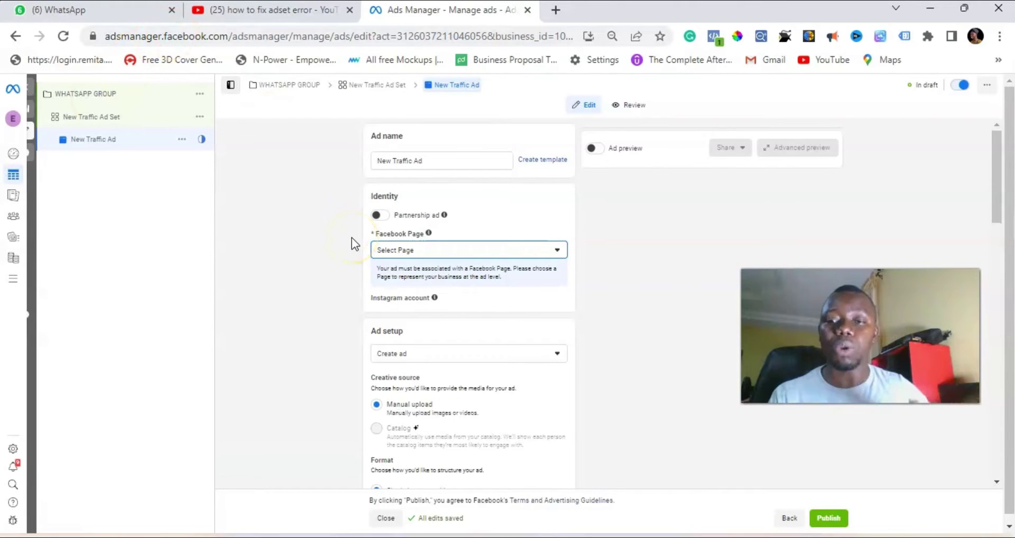
{"action": "left_click", "coordinate": [437, 248]}
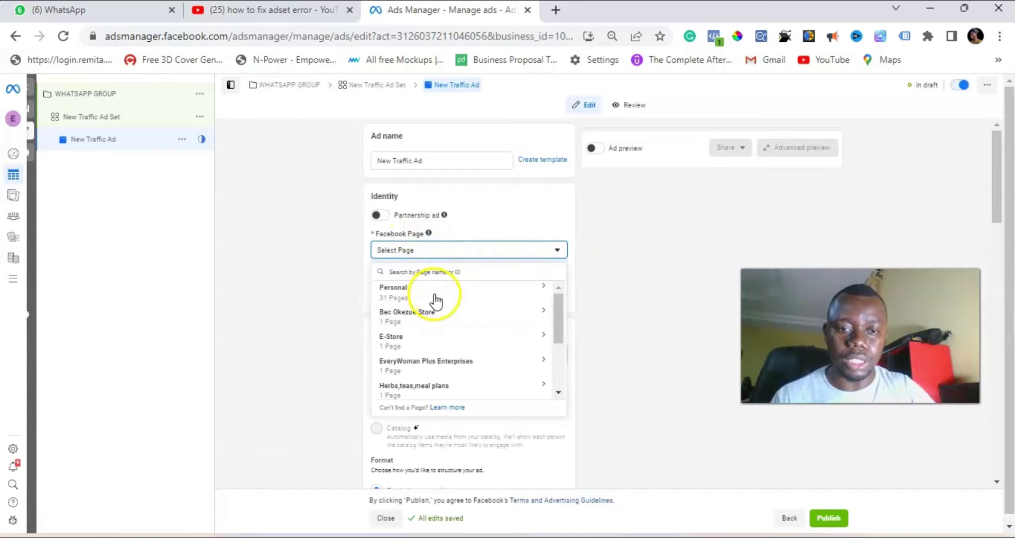
{"action": "left_click", "coordinate": [444, 270]}
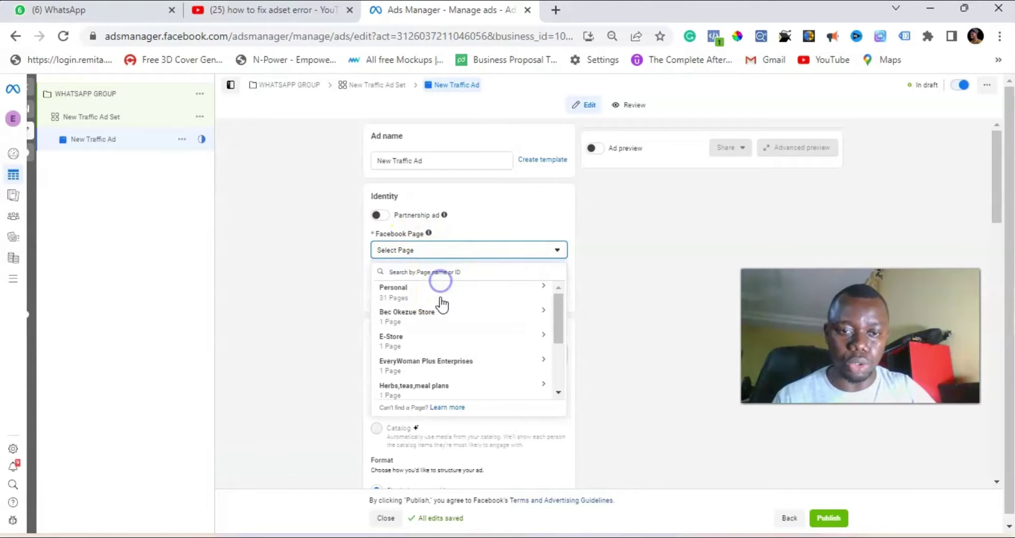
{"action": "left_click", "coordinate": [441, 296]}
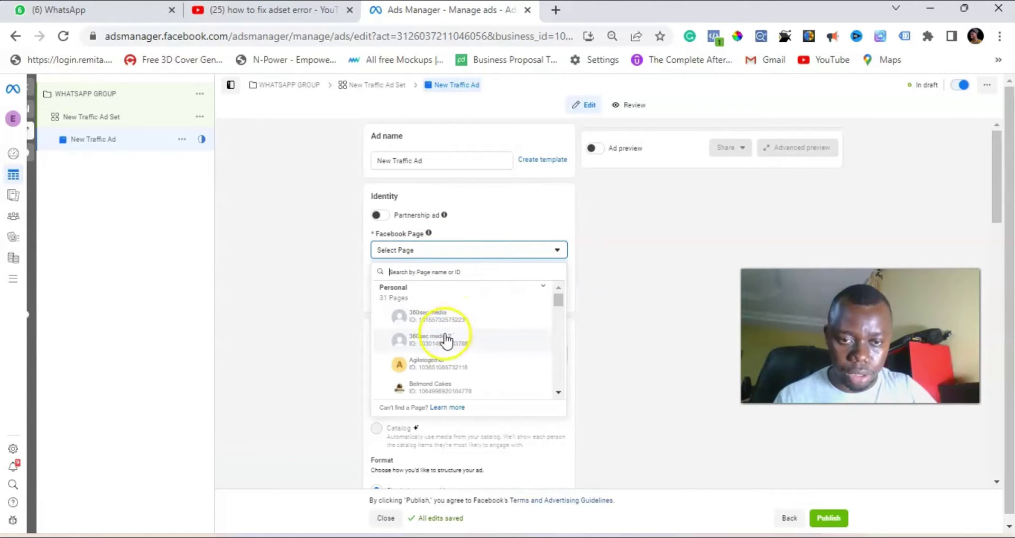
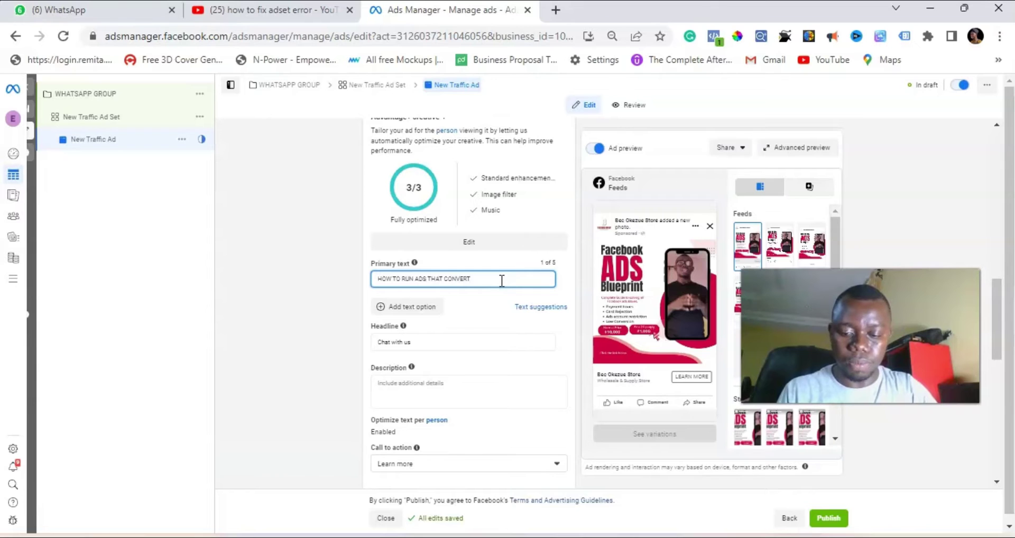
Complete the primary text as "HOW TO RUN ADS THAT CONVERTS, JOIN THE TRAINING NOW" and set the headline to JOIN THE GROUP.
{"action": "type", "text": "S, JOIN THE TRAI"}
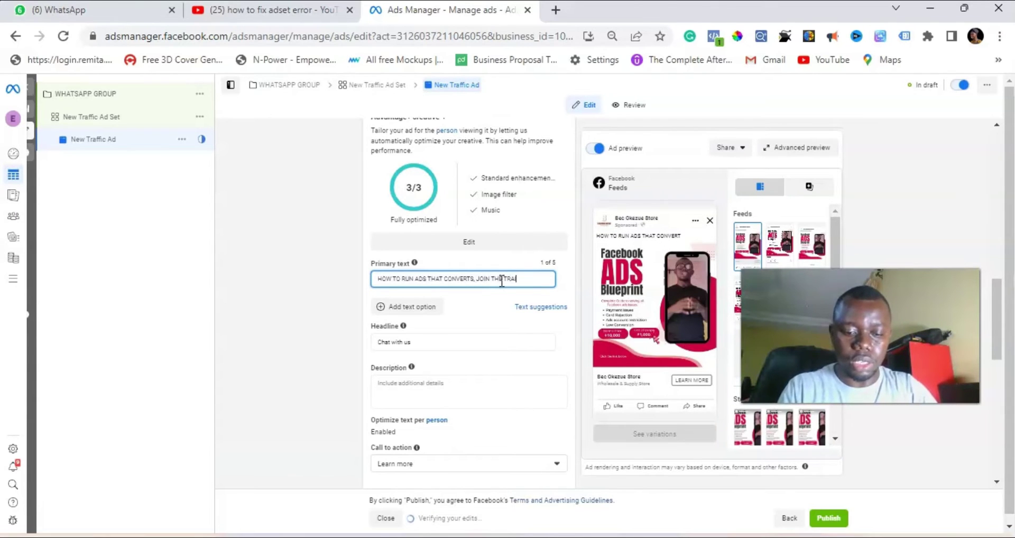
{"action": "type", "text": "NING NOW"}
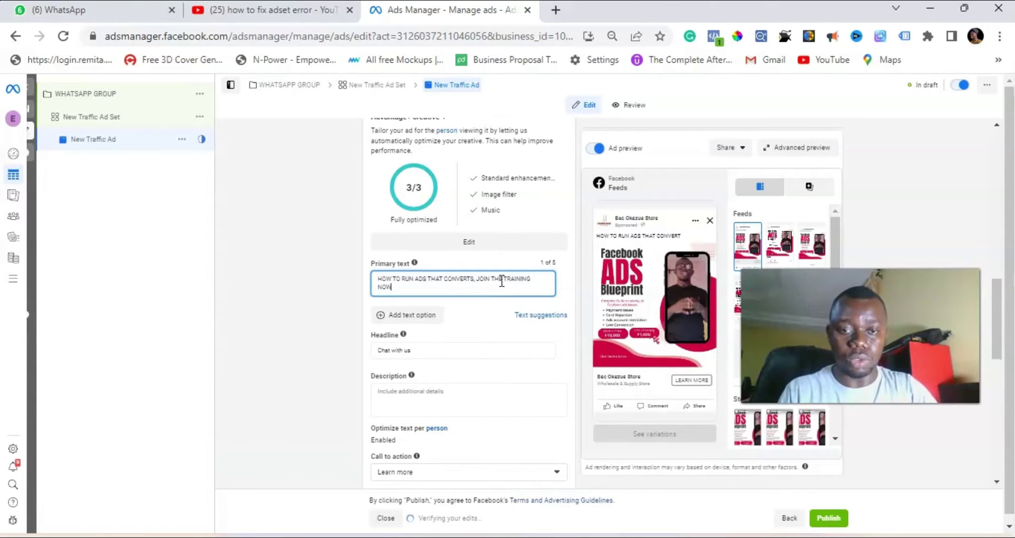
{"action": "left_click", "coordinate": [420, 351]}
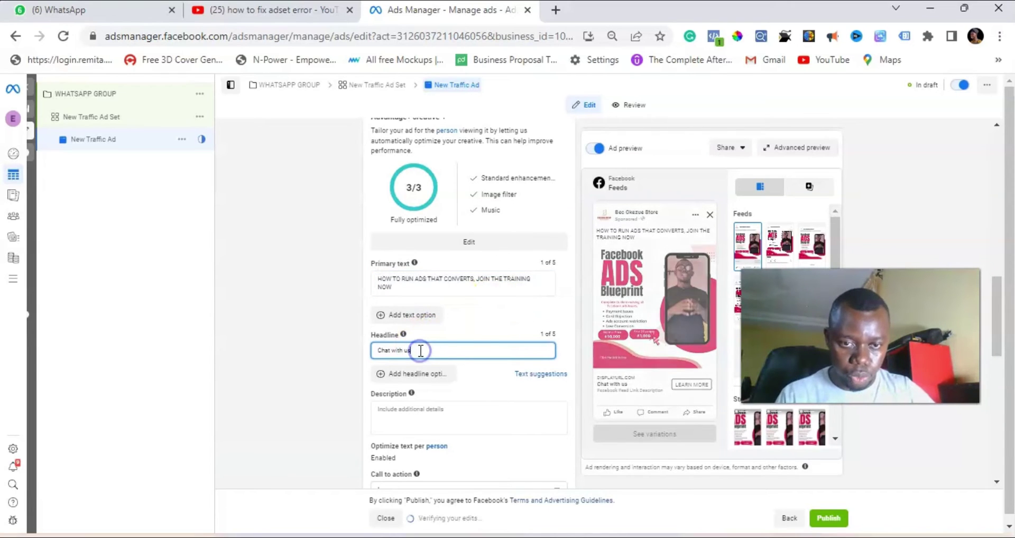
{"action": "left_click_drag", "start_coordinate": [436, 349], "coordinate": [359, 352]}
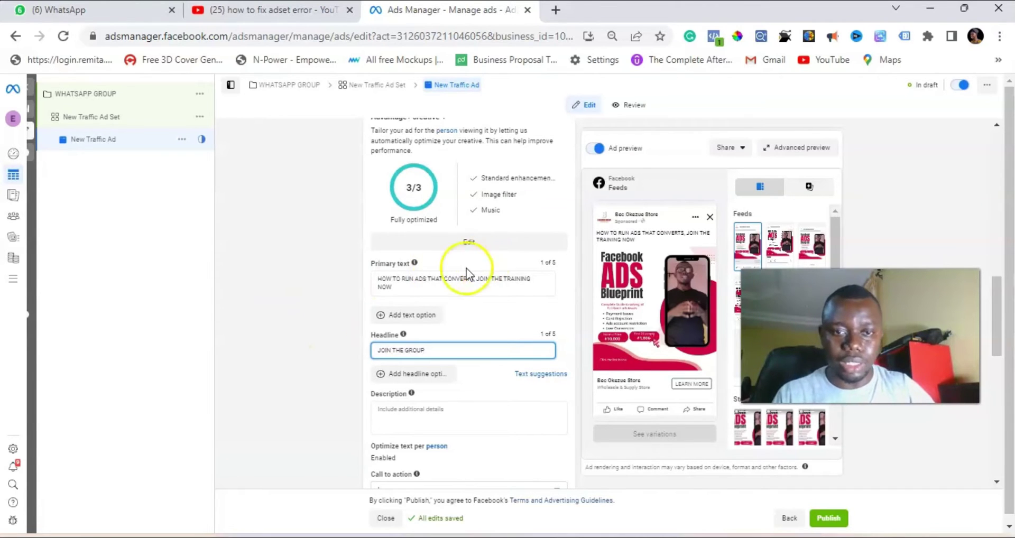
Clear the primary text and replace the headline with "HOW TO RUN ADS THAT CONVERTS, JOIN THE TRAINING NOW".
{"action": "left_click_drag", "start_coordinate": [396, 285], "coordinate": [369, 279]}
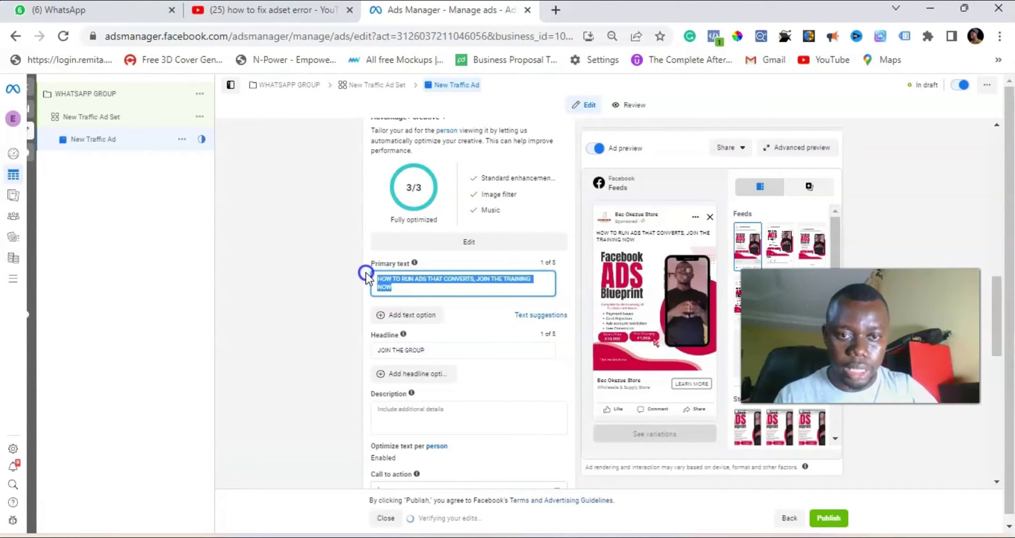
{"action": "key", "text": "BackSpace"}
{"action": "left_click", "coordinate": [449, 349]}
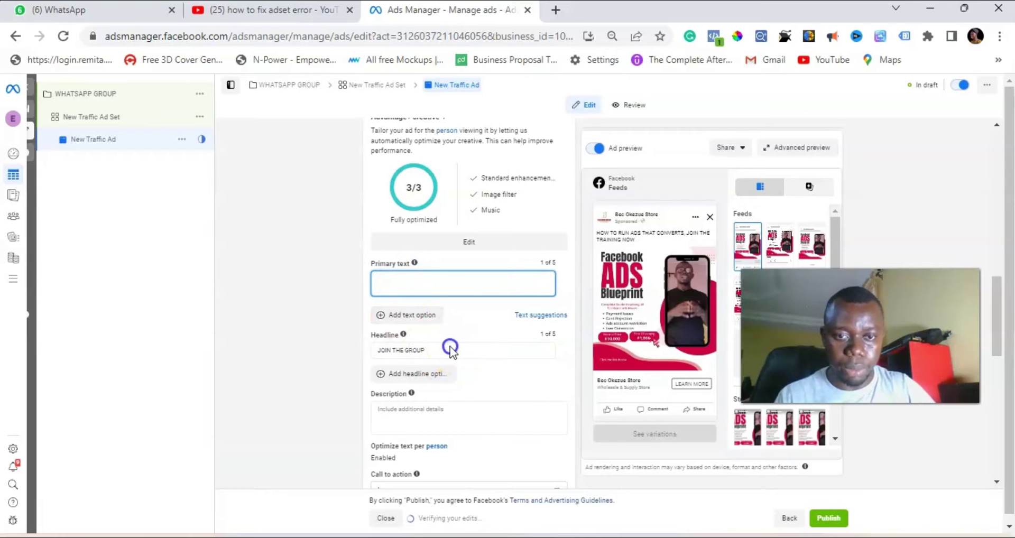
{"action": "left_click_drag", "start_coordinate": [430, 341], "coordinate": [305, 340]}
{"action": "type", "text": "HOW TO RUN ADS THAT CONVERTS, JOIN THE TRAINING NOW"}
{"action": "left_click", "coordinate": [436, 279]}
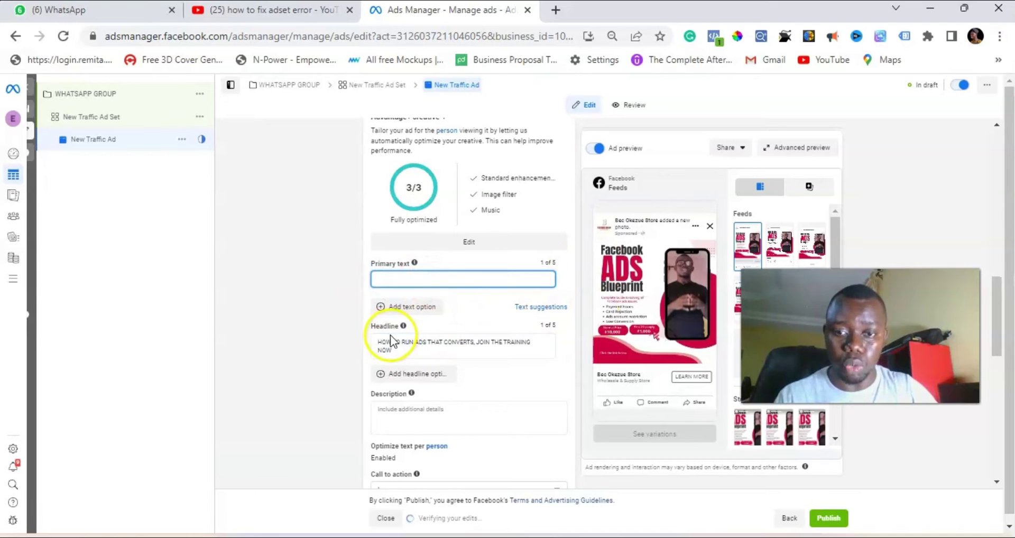
Fill in the ad's website URL with the WhatsApp group's chat.whatsapp.com invite link from the clipboard history.
{"action": "left_click_drag", "start_coordinate": [998, 292], "coordinate": [999, 367]}
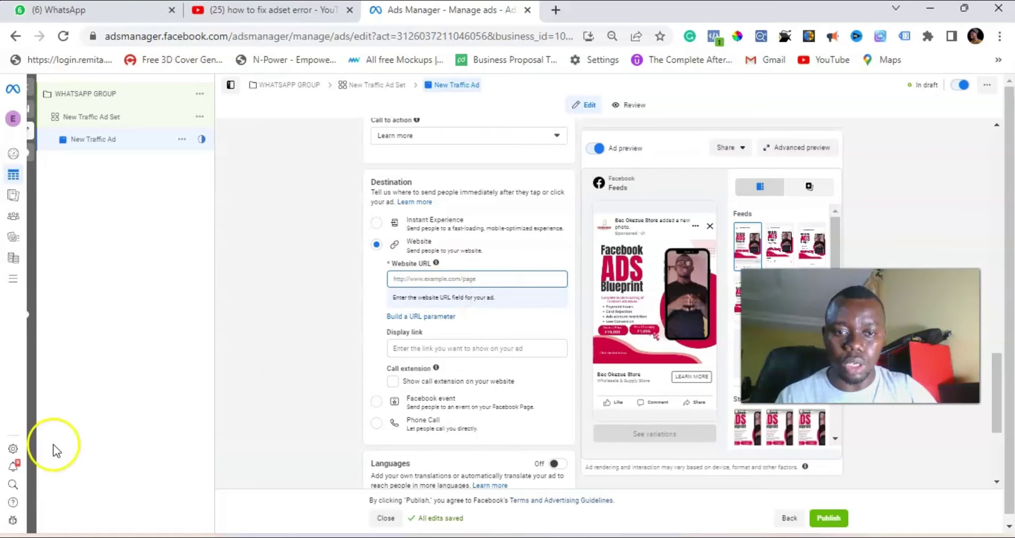
{"action": "mouse_move", "coordinate": [51, 497]}
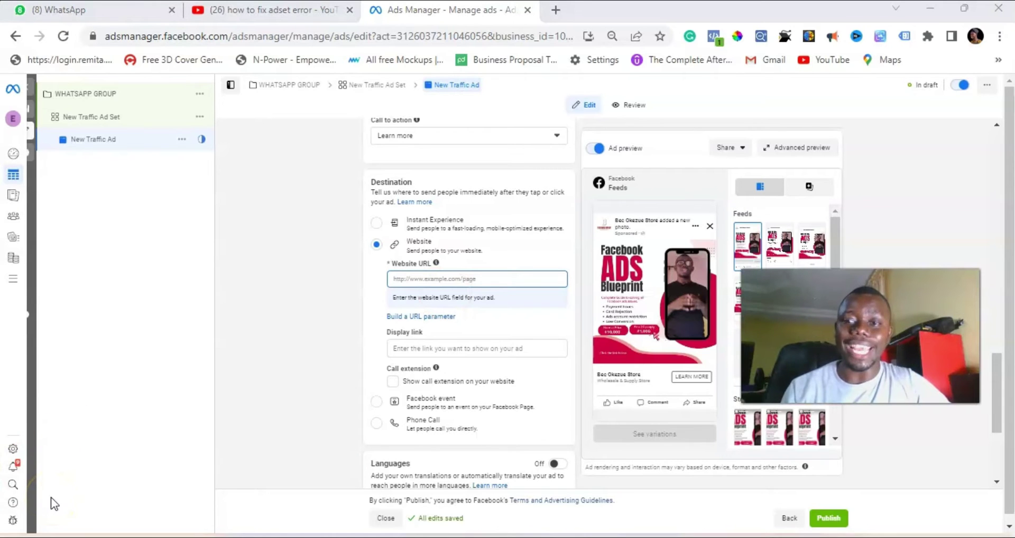
{"action": "left_click", "coordinate": [106, 12]}
{"action": "left_click", "coordinate": [464, 11]}
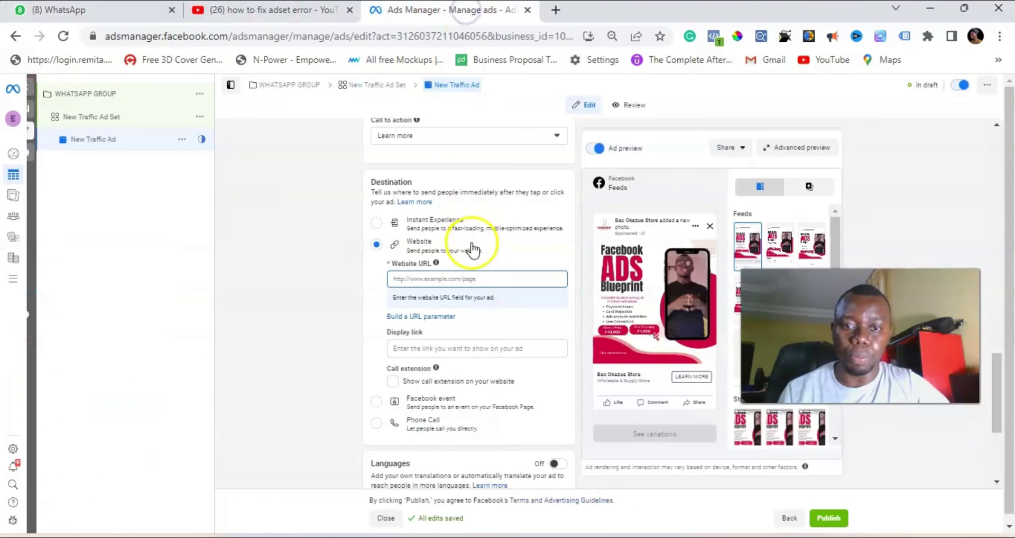
{"action": "left_click", "coordinate": [452, 278]}
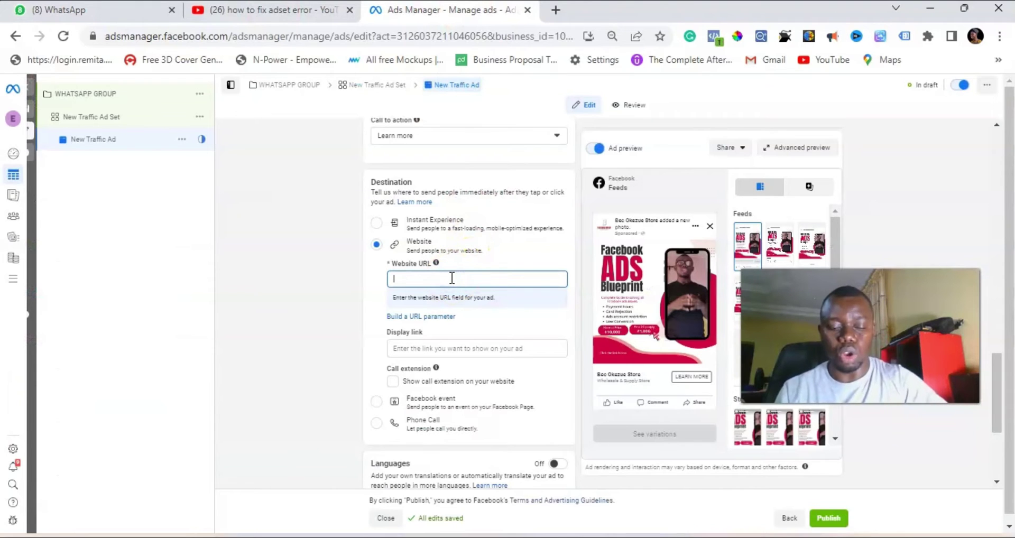
{"action": "type", "text": "HOW TO RUN ADS THAT CONVERTS, JOIN THE TRAINING NOW"}
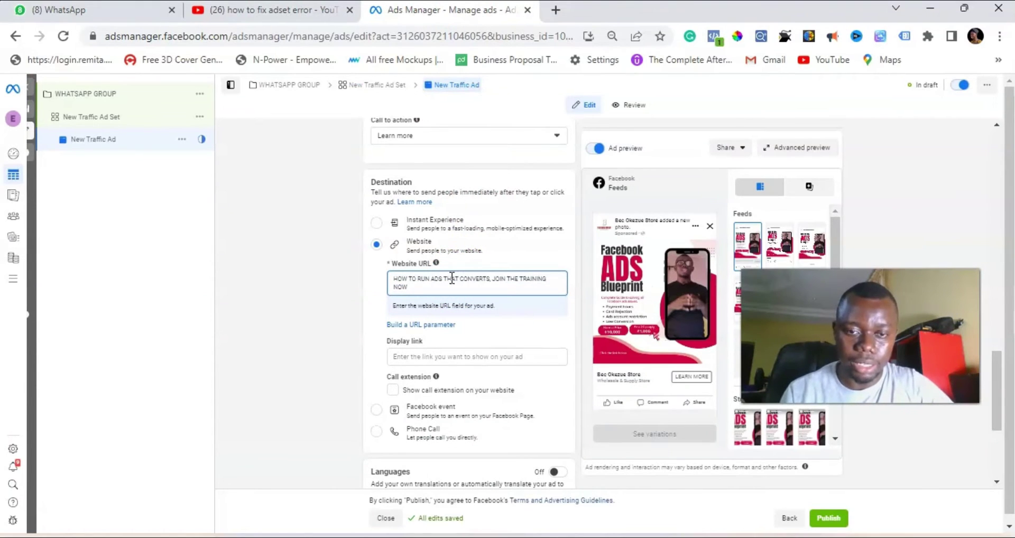
{"action": "key", "text": "ctrl+a"}
{"action": "key", "text": "BackSpace"}
{"action": "key", "text": "super+v"}
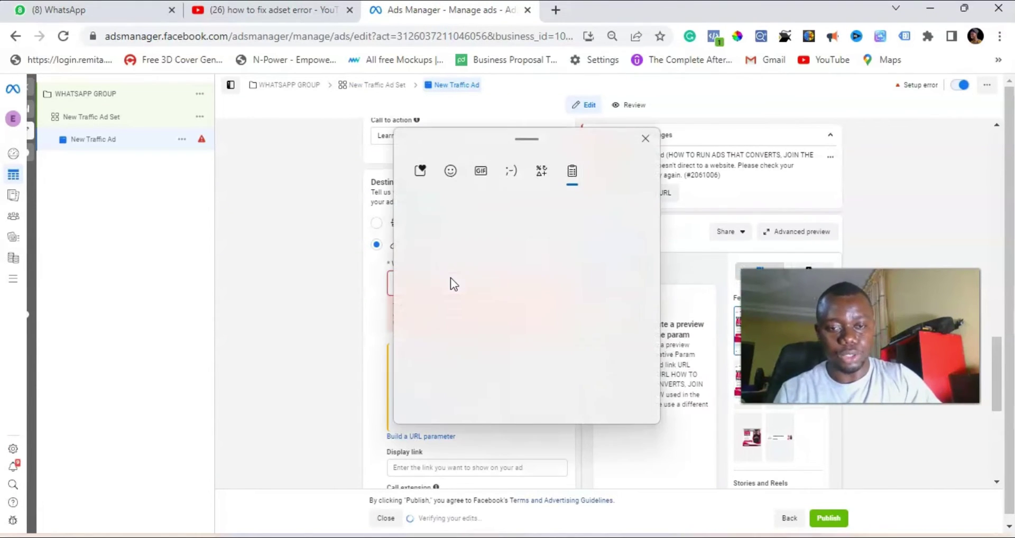
{"action": "left_click", "coordinate": [468, 314]}
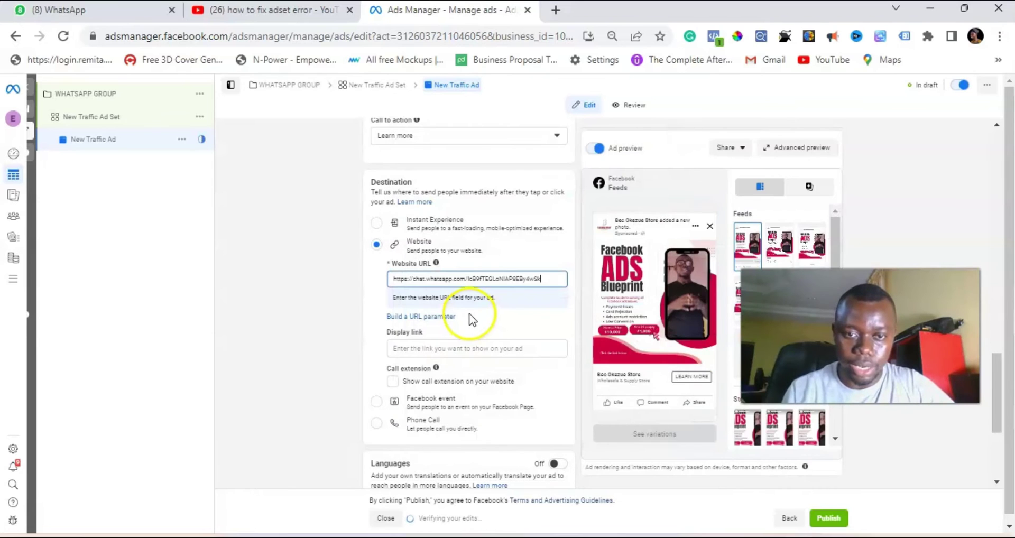
Read the error message shown under the ad's website URL.
{"action": "left_click", "coordinate": [415, 298]}
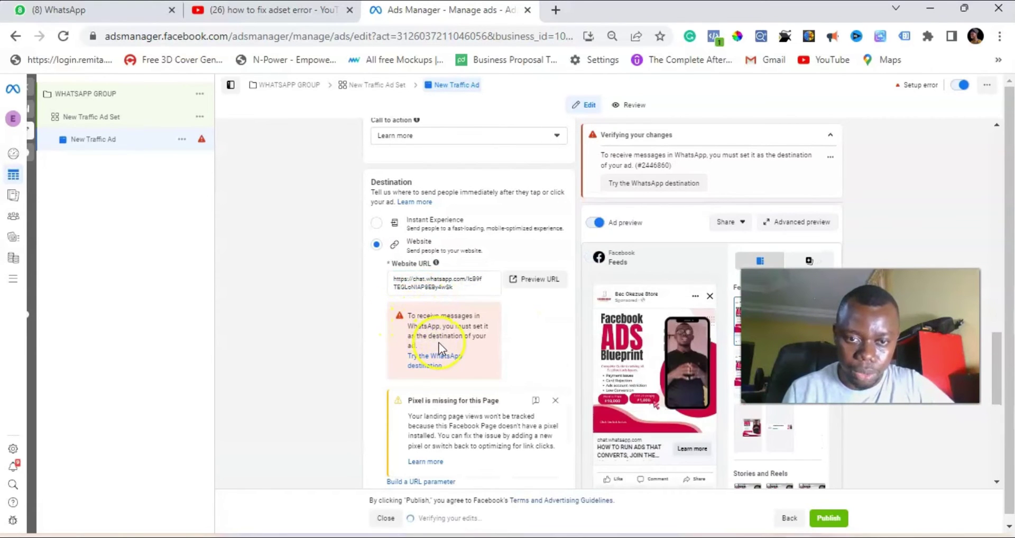
{"action": "scroll", "coordinate": [439, 343], "scroll_direction": "up", "scroll_amount": 5}
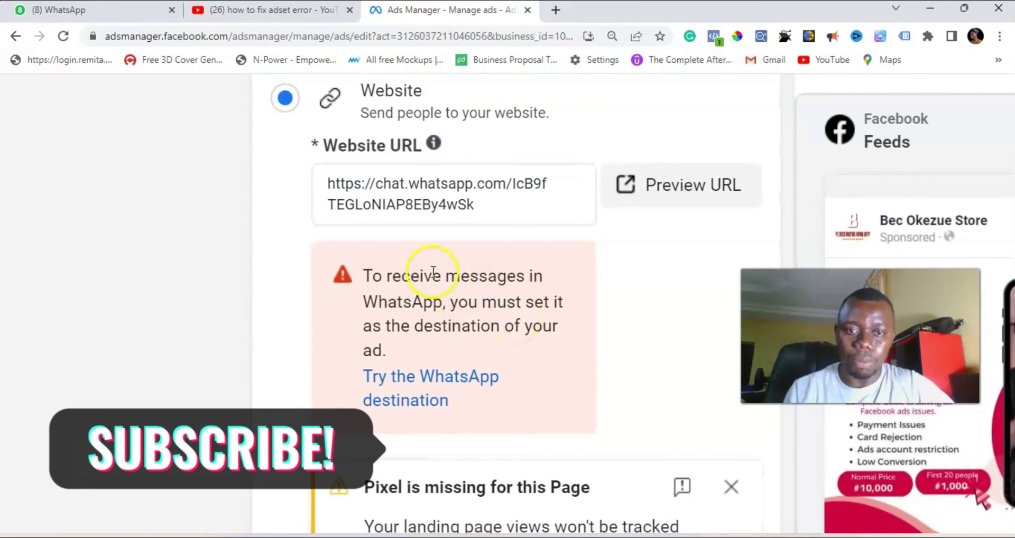
{"action": "left_click_drag", "start_coordinate": [364, 276], "coordinate": [456, 350]}
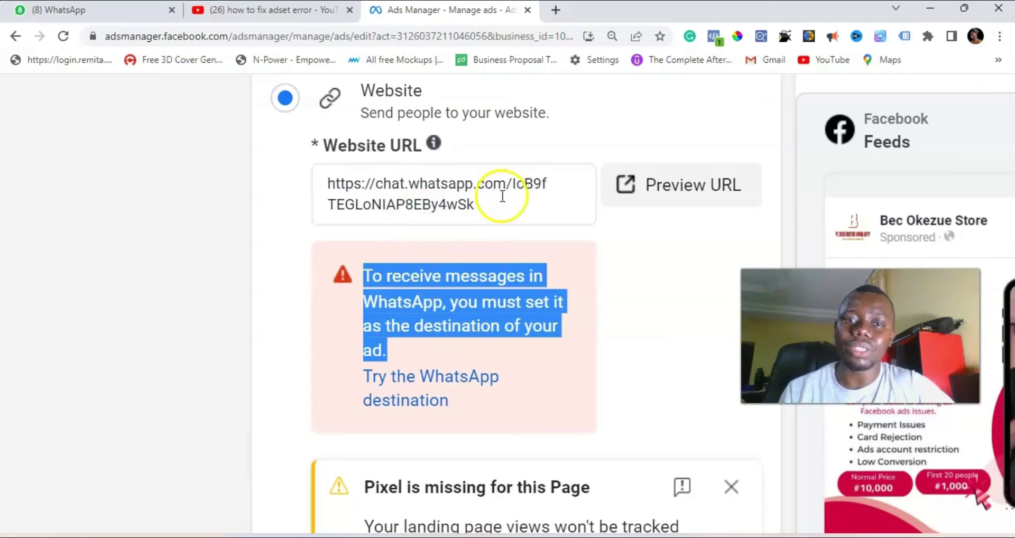
Select the WhatsApp invite link in the website URL, preview it in the browser and close the preview.
{"action": "left_click", "coordinate": [485, 203]}
{"action": "left_click_drag", "start_coordinate": [485, 203], "coordinate": [321, 174]}
{"action": "key", "text": "super+c"}
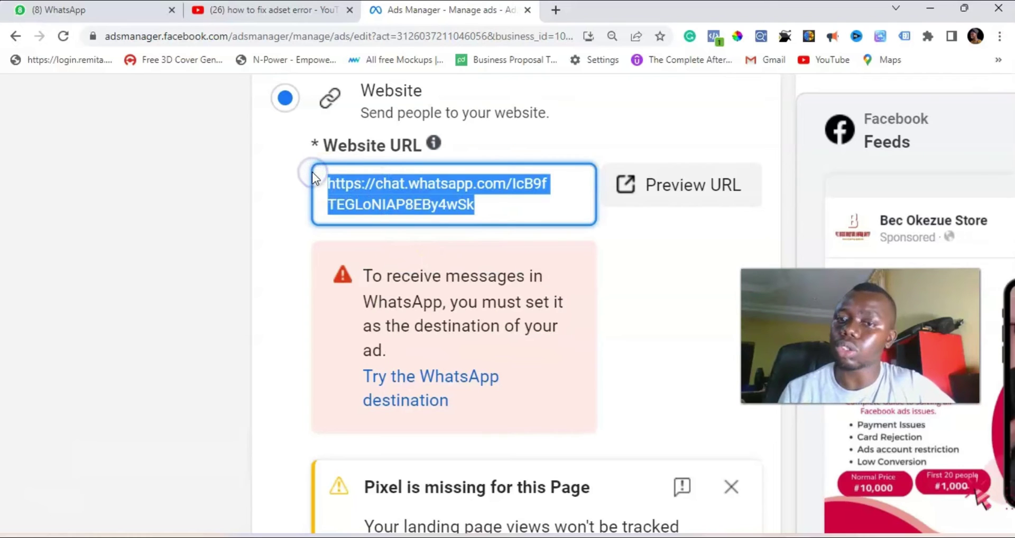
{"action": "left_click", "coordinate": [714, 185]}
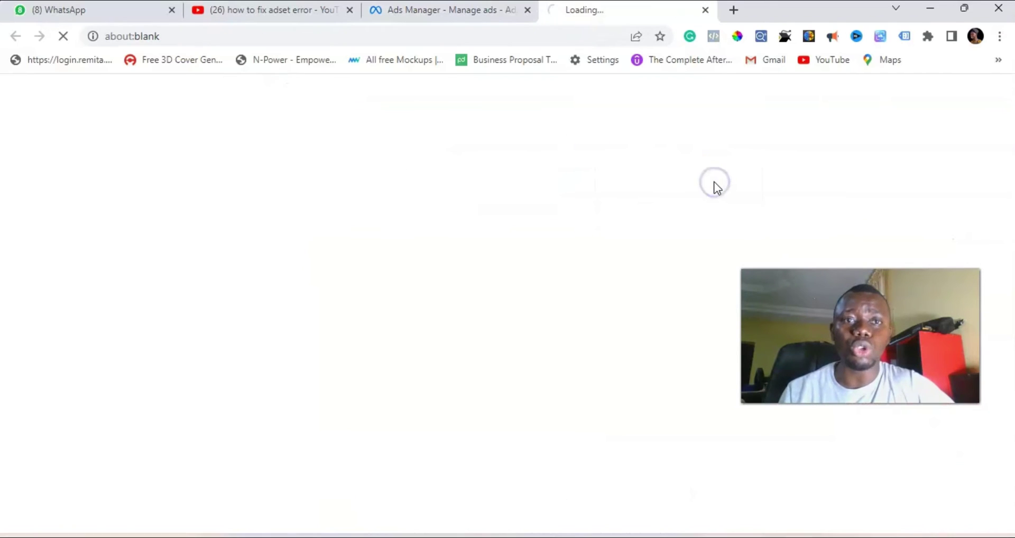
{"action": "left_click", "coordinate": [705, 9]}
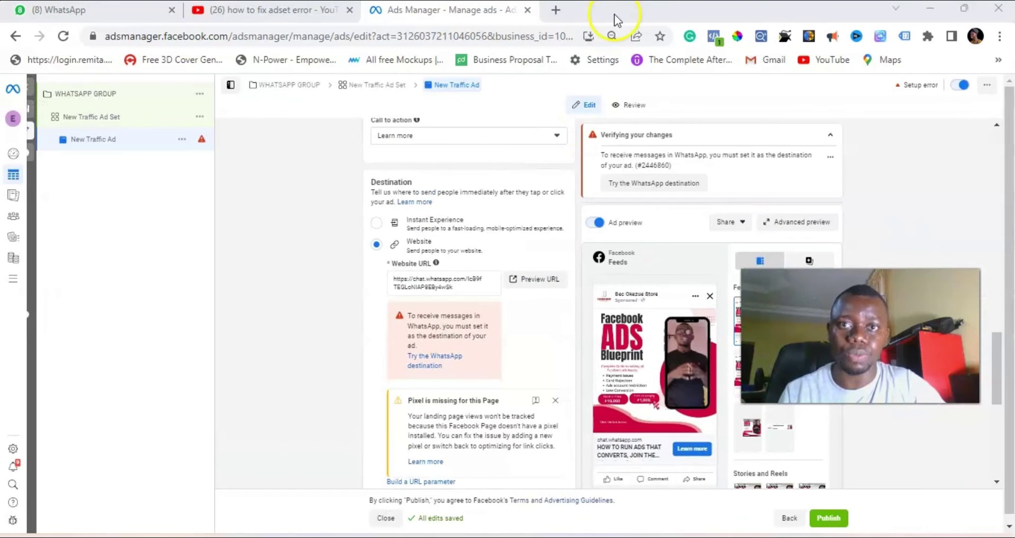
Find Bitly through a web search in a new browser tab, open it and start creating a new link.
{"action": "left_click", "coordinate": [556, 11]}
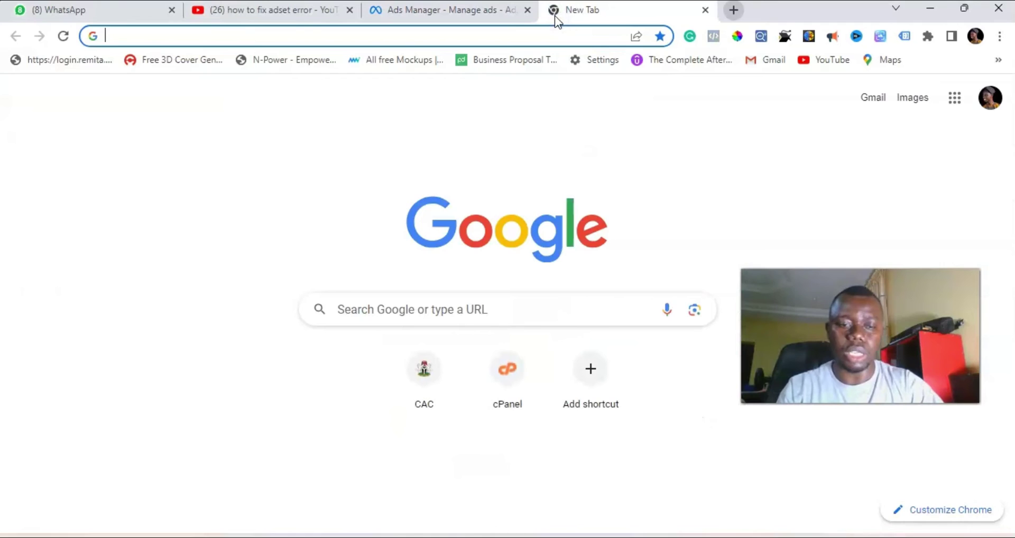
{"action": "type", "text": "bit"}
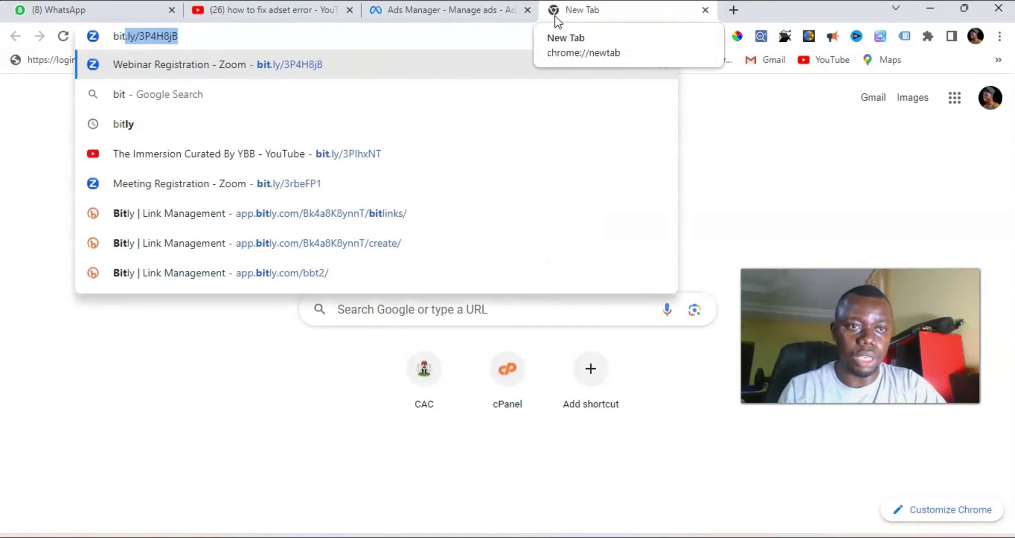
{"action": "type", "text": "ly"}
{"action": "key", "text": "Return"}
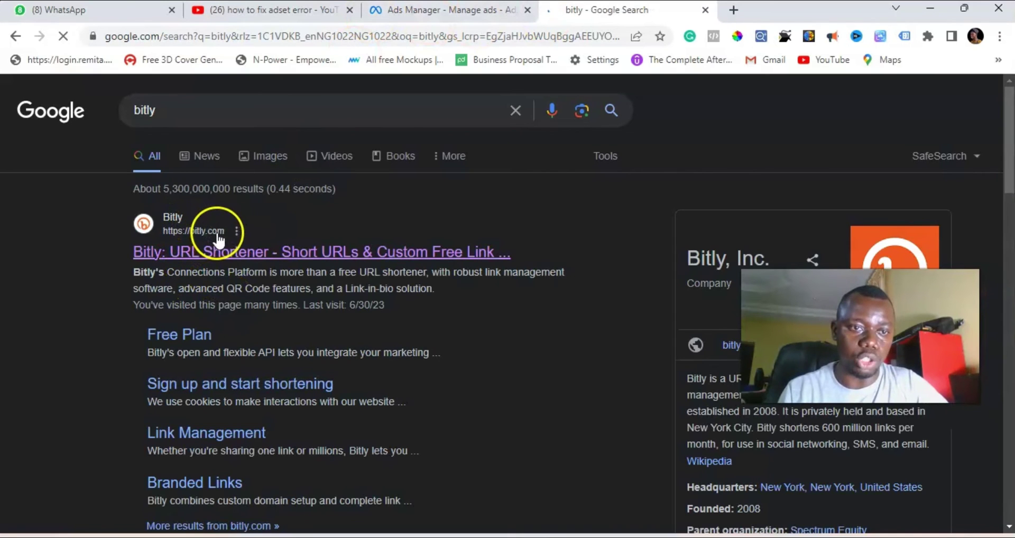
{"action": "left_click", "coordinate": [231, 252]}
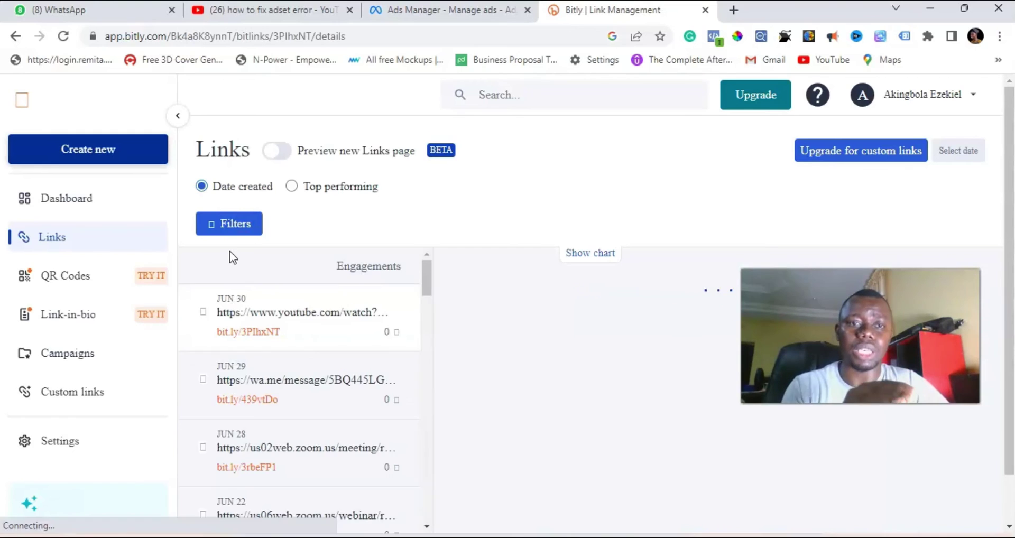
{"action": "left_click", "coordinate": [80, 150]}
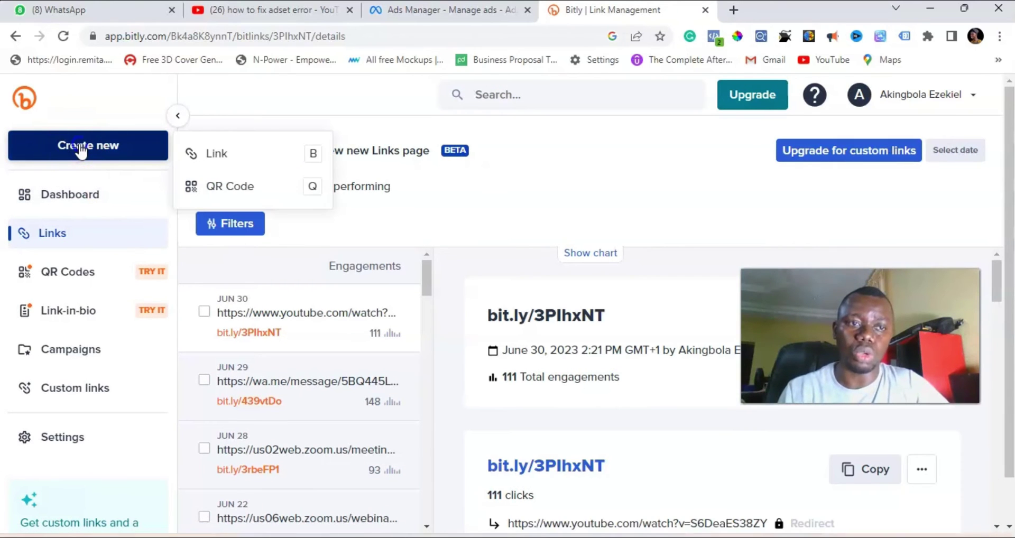
{"action": "left_click", "coordinate": [217, 153]}
{"action": "left_click", "coordinate": [443, 249]}
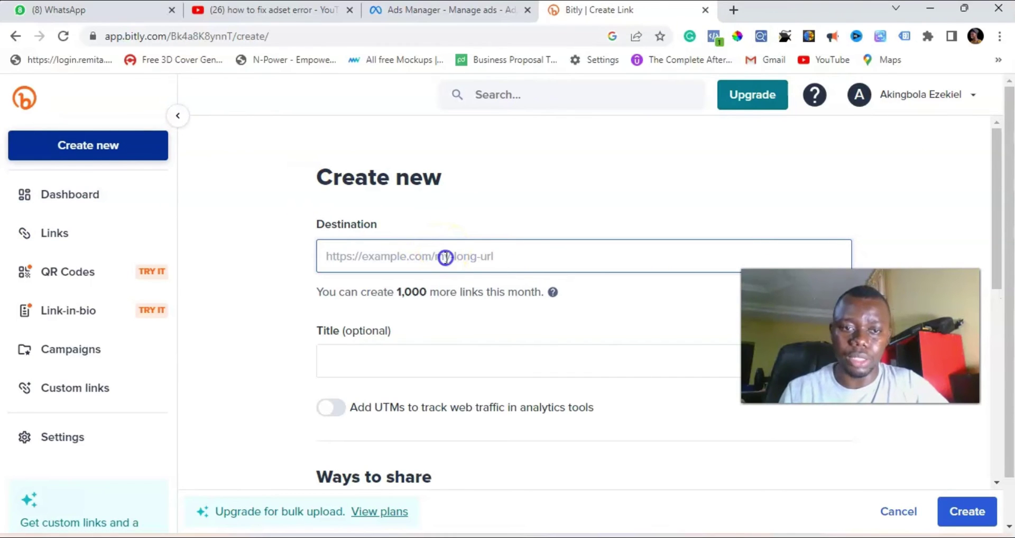
{"action": "key", "text": "super+v"}
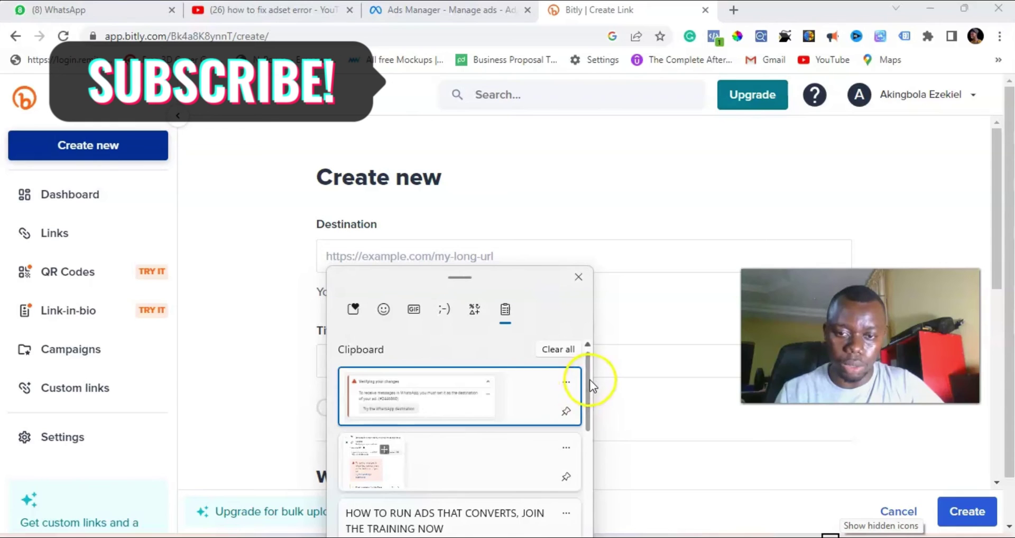
{"action": "left_click_drag", "start_coordinate": [589, 380], "coordinate": [589, 420]}
{"action": "left_click", "coordinate": [467, 464]}
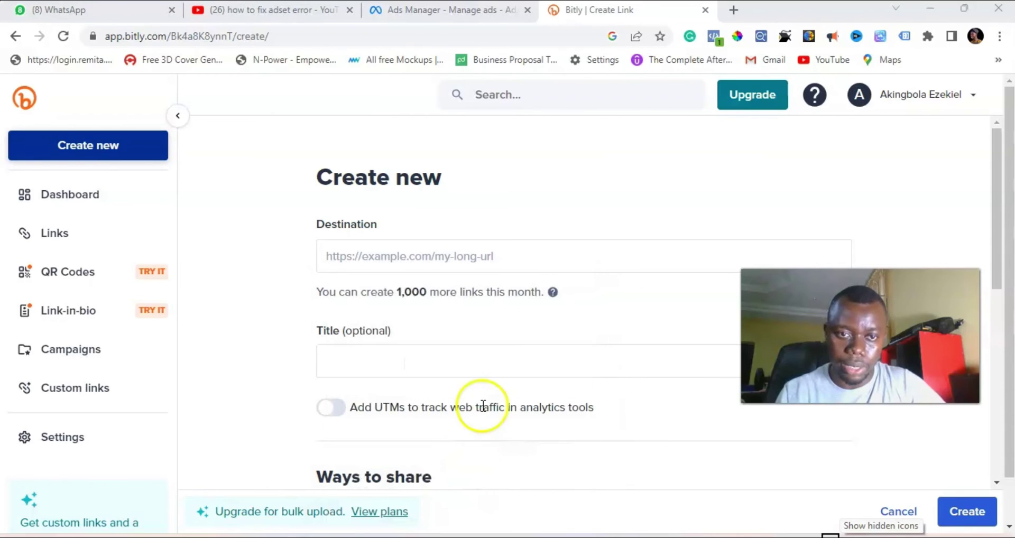
Create a Bitly short link with the WhatsApp group's chat.whatsapp.com invite link from the clipboard history as its destination.
{"action": "left_click", "coordinate": [527, 264]}
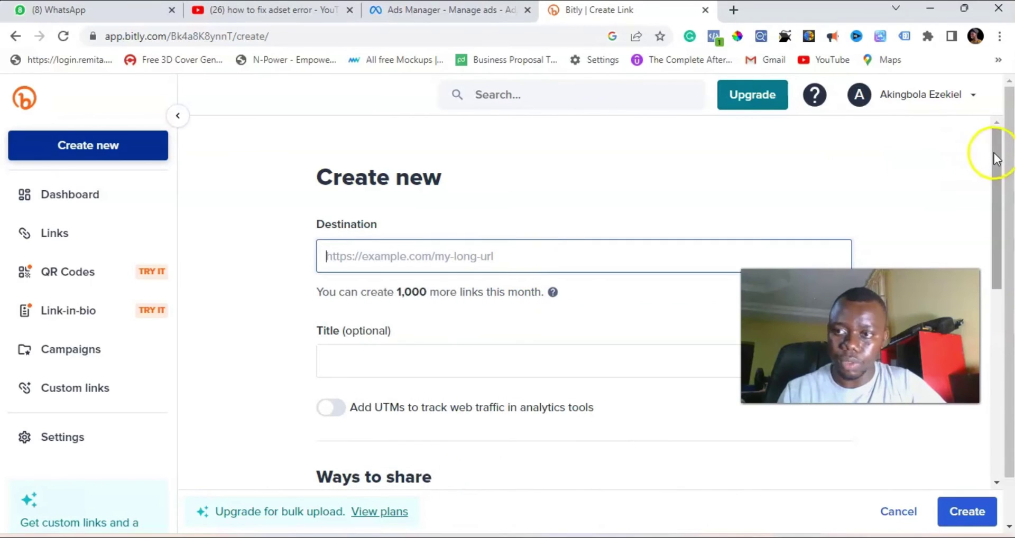
{"action": "left_click_drag", "start_coordinate": [995, 153], "coordinate": [999, 193]}
{"action": "key", "text": "super+v"}
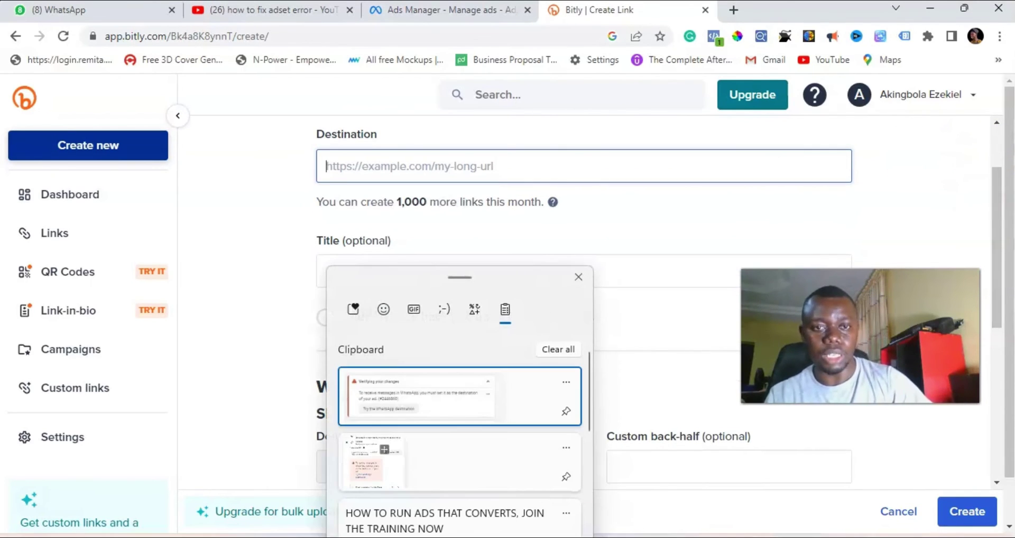
{"action": "left_click_drag", "start_coordinate": [588, 364], "coordinate": [586, 433]}
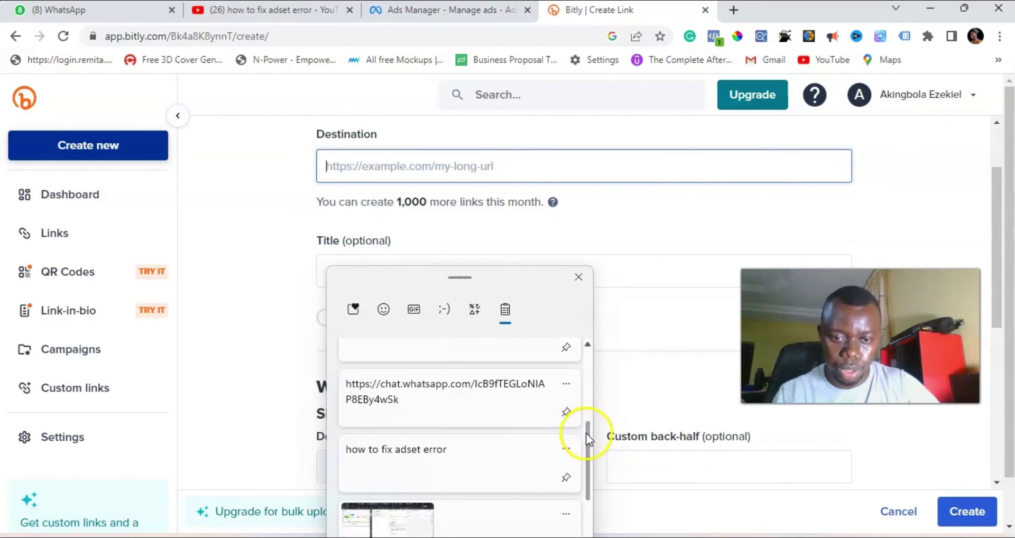
{"action": "left_click", "coordinate": [495, 404]}
{"action": "key", "text": "Return"}
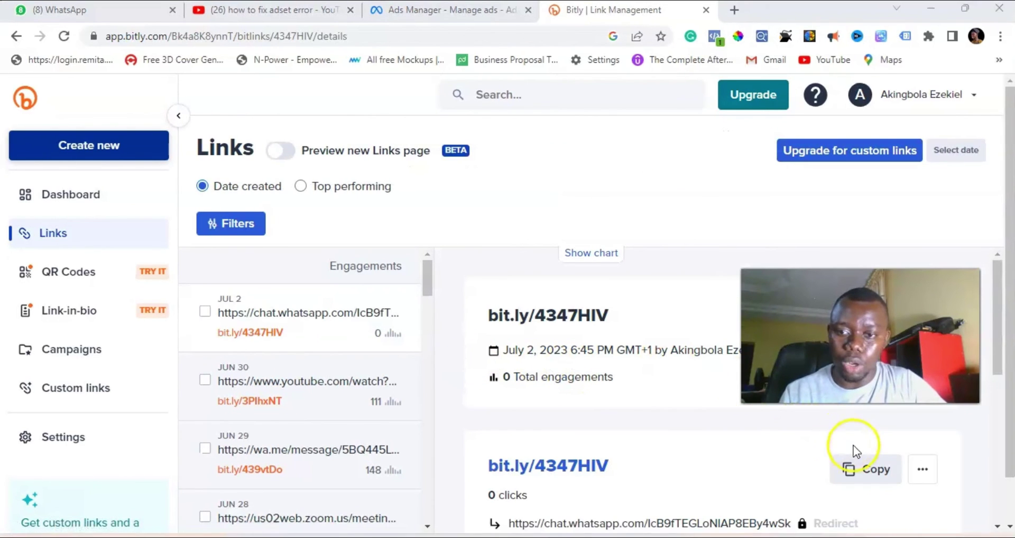
{"action": "left_click", "coordinate": [865, 478]}
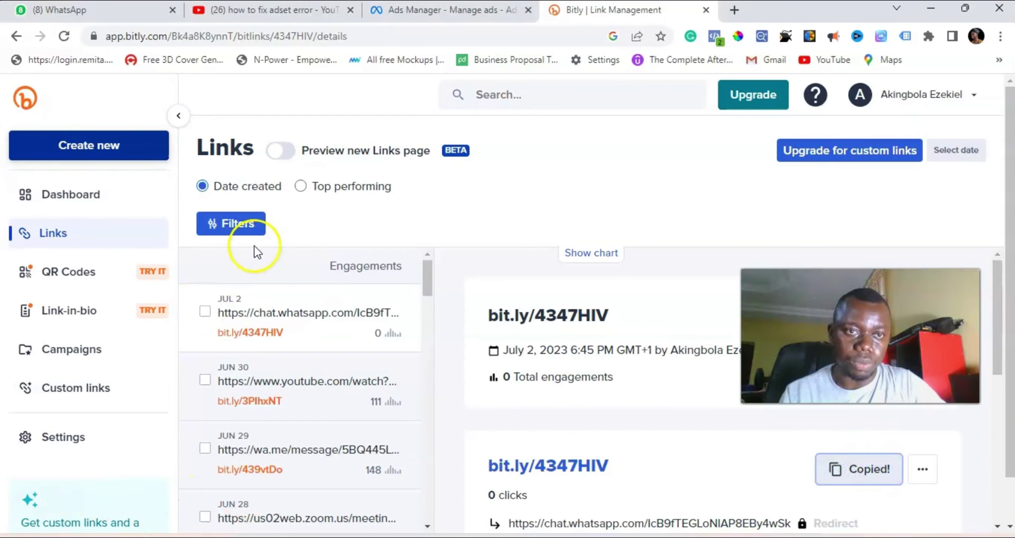
{"action": "left_click", "coordinate": [418, 14]}
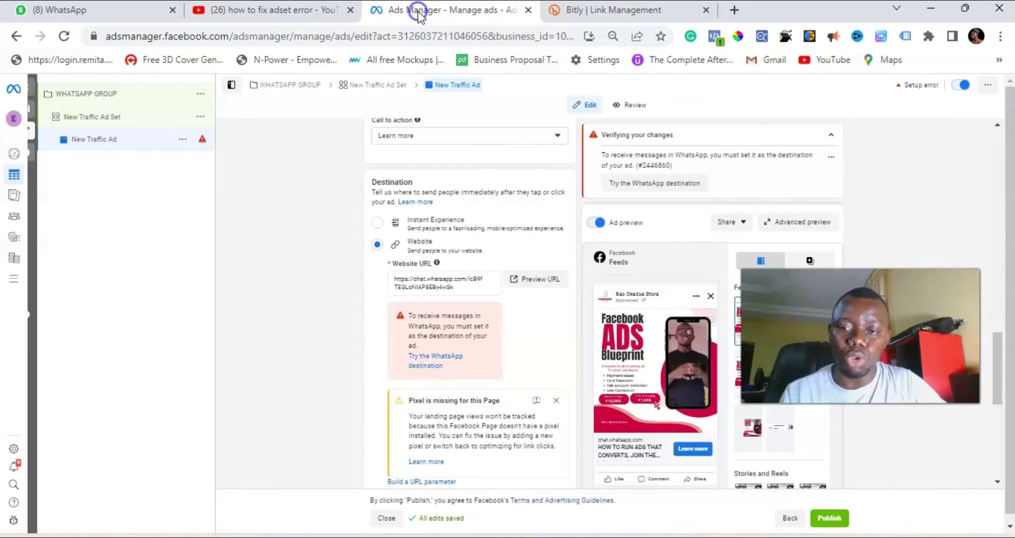
{"action": "left_click_drag", "start_coordinate": [469, 287], "coordinate": [358, 275]}
{"action": "key", "text": "BackSpace"}
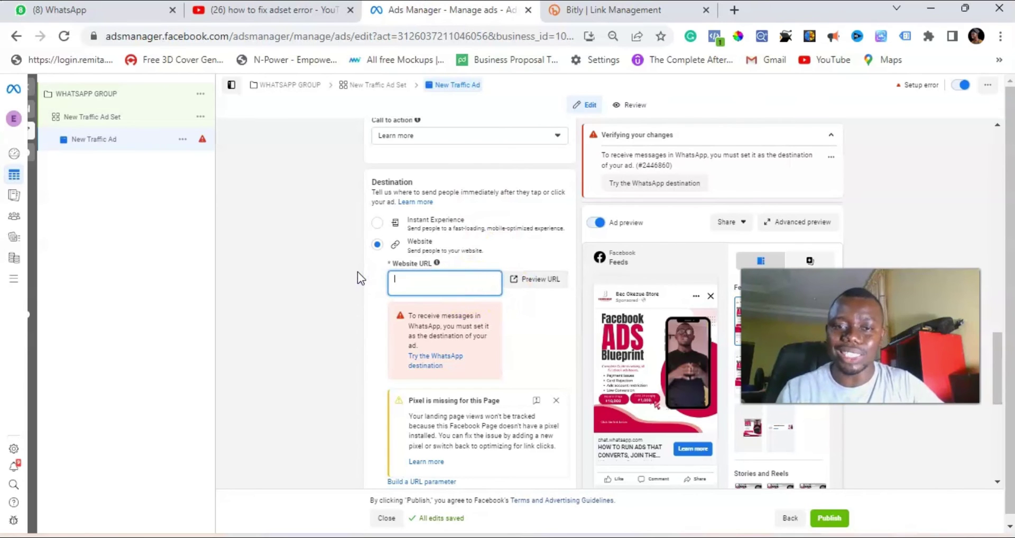
{"action": "key", "text": "ctrl+v"}
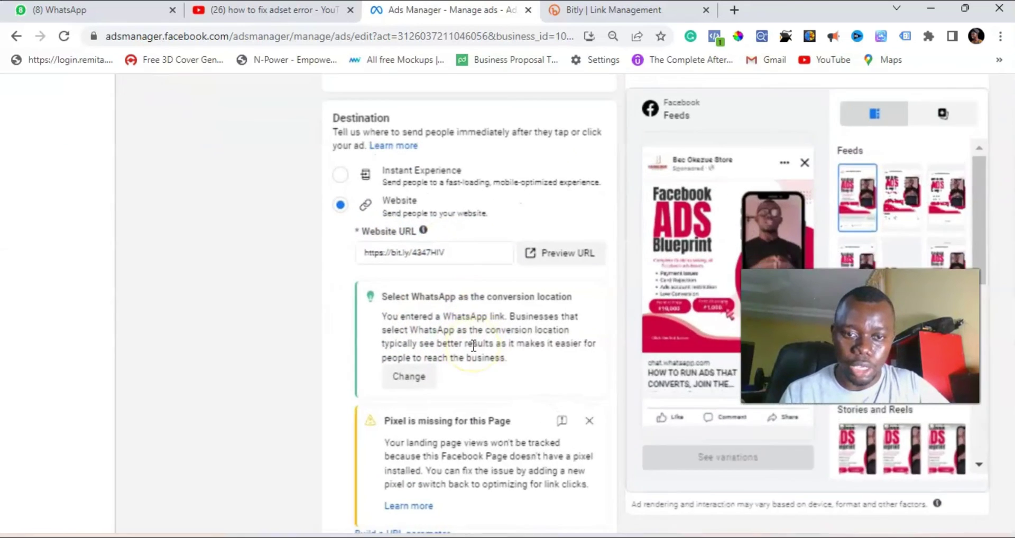
Read the suggestion about WhatsApp as the conversion location shown under the ad's website URL.
{"action": "key", "text": "ctrl+plus"}
{"action": "key", "text": "ctrl+plus"}
{"action": "key", "text": "ctrl+plus"}
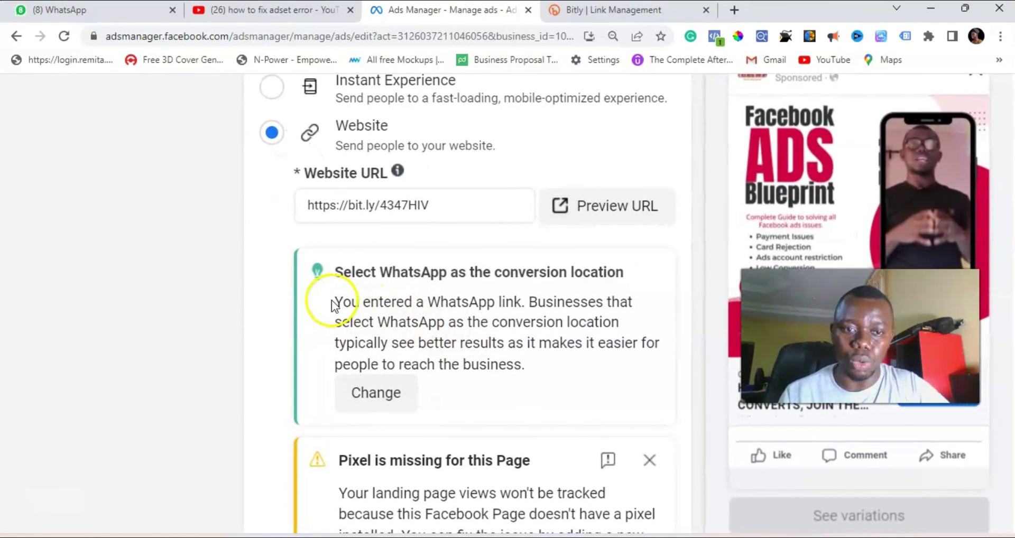
{"action": "left_click_drag", "start_coordinate": [334, 303], "coordinate": [502, 355]}
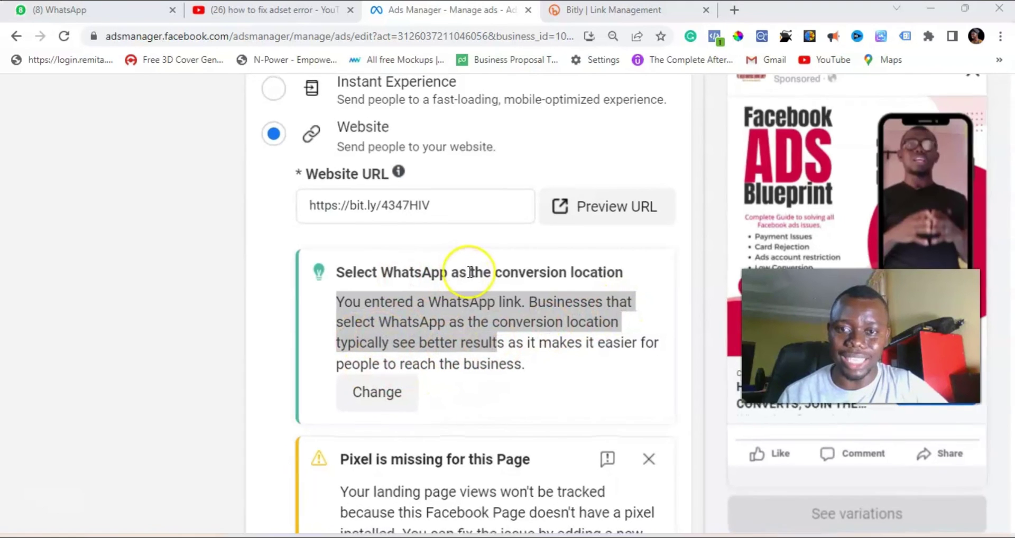
Publish the WHATSAPP GROUP campaign's traffic ad.
{"action": "key", "text": "ctrl+minus"}
{"action": "key", "text": "ctrl+minus"}
{"action": "key", "text": "ctrl+minus"}
{"action": "key", "text": "ctrl+minus"}
{"action": "scroll", "coordinate": [469, 271], "scroll_direction": "up", "scroll_amount": 5}
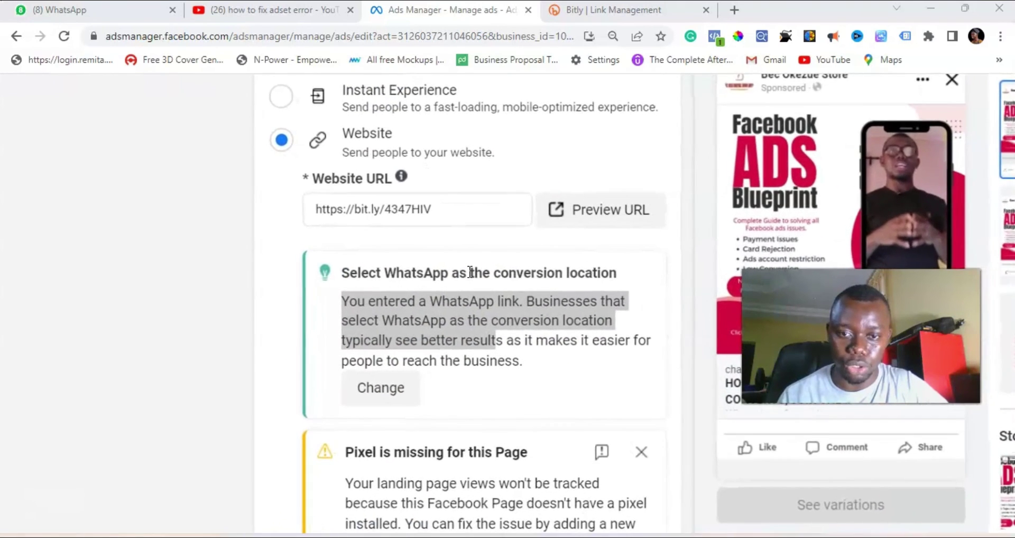
{"action": "scroll", "coordinate": [469, 272], "scroll_direction": "down", "scroll_amount": 4}
{"action": "scroll", "coordinate": [470, 271], "scroll_direction": "down", "scroll_amount": 2}
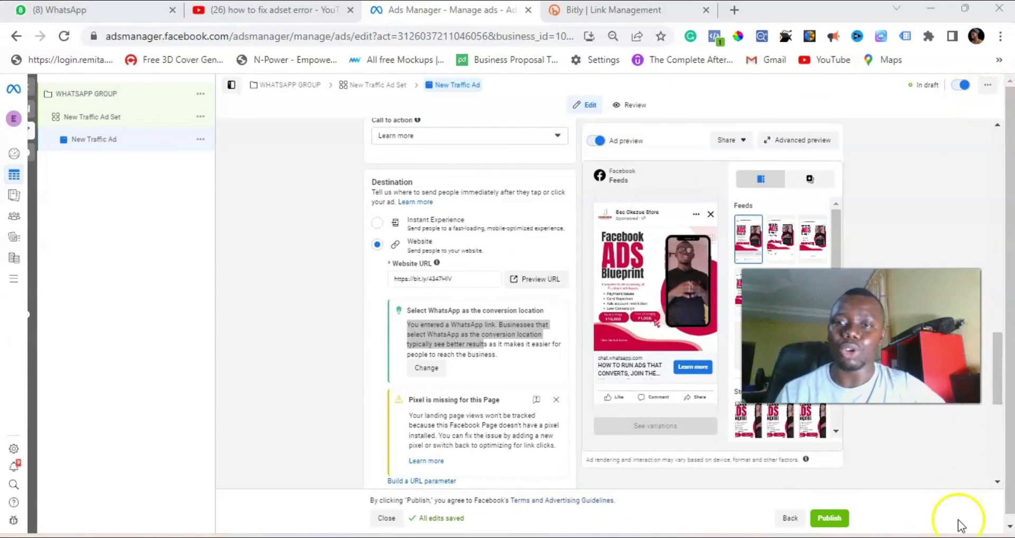
{"action": "left_click", "coordinate": [828, 519]}
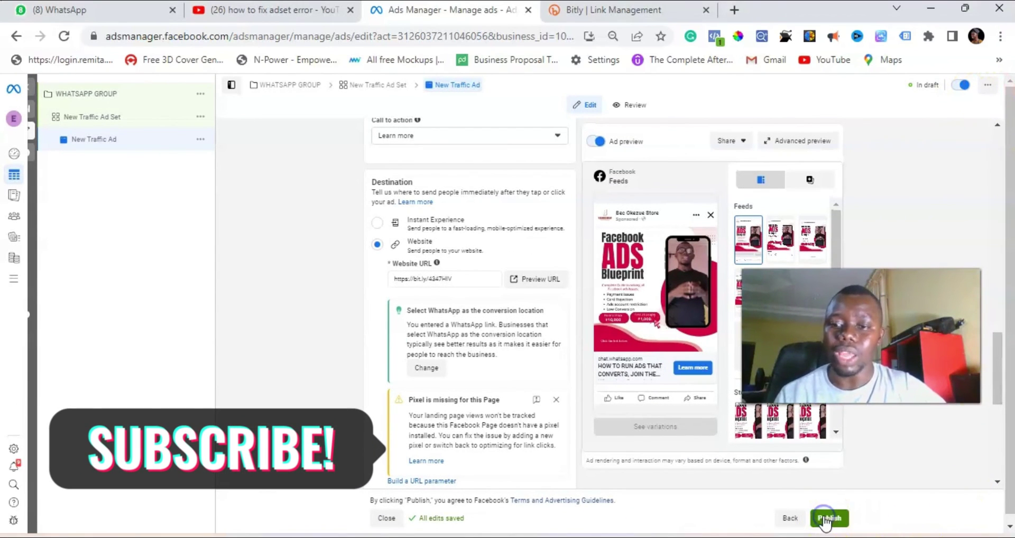